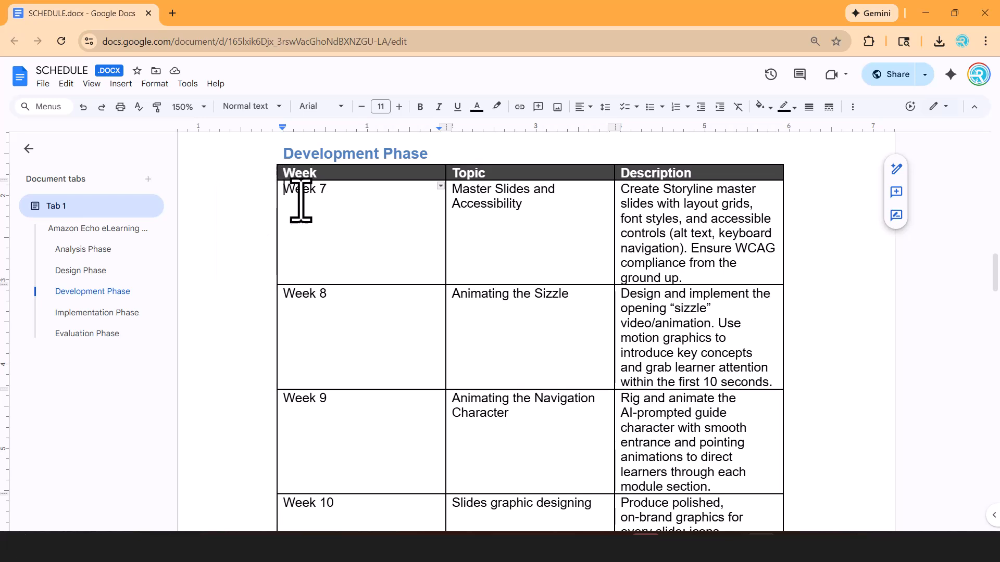
Highlight the Week 7 row of the Development Phase table in the schedule document
left_click_drag(297, 197, 681, 359)
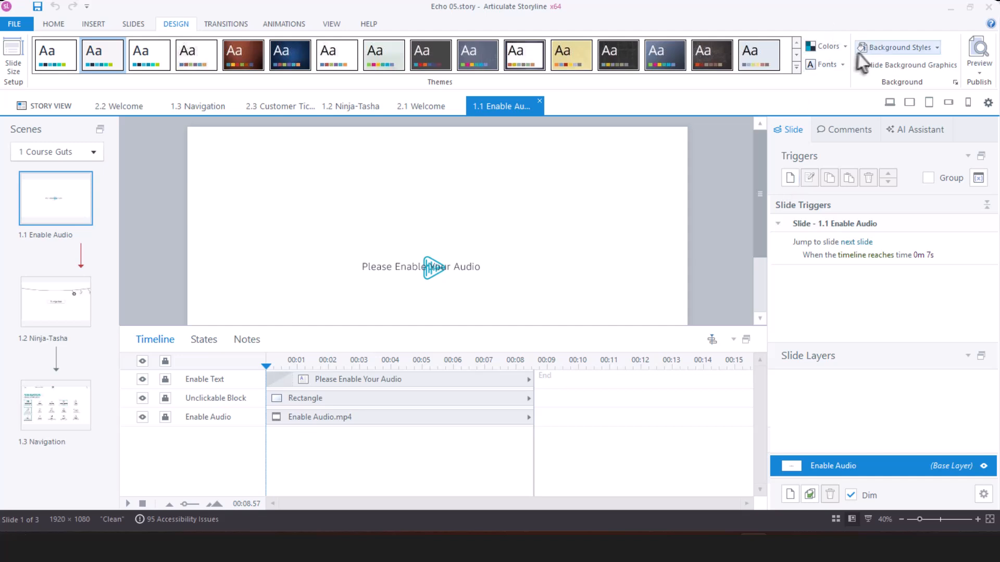
In Articulate Storyline, open the custom Echo theme colors for editing, inspect Text/Background - Dark 1, and close the editor
left_click(835, 45)
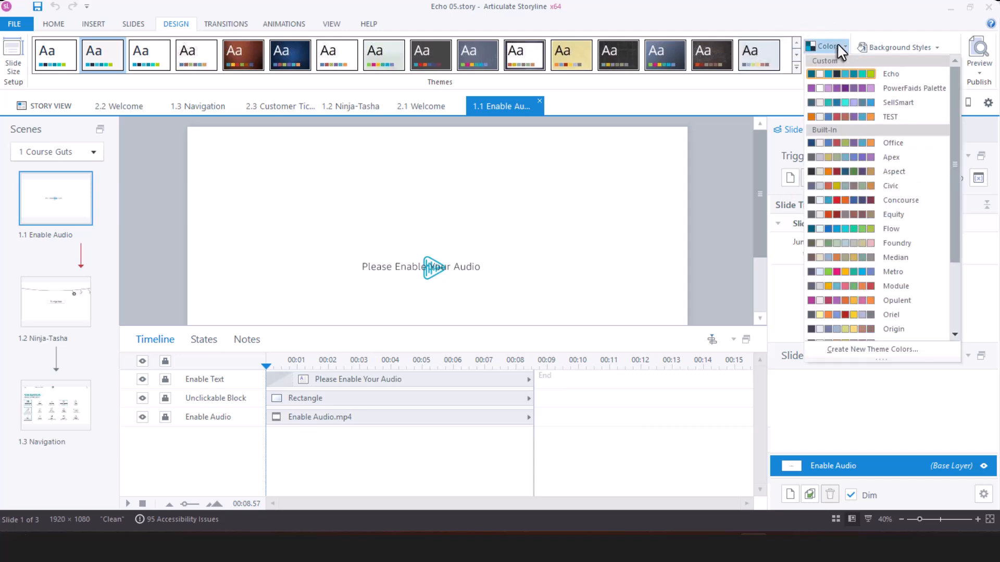
right_click(898, 72)
left_click(908, 127)
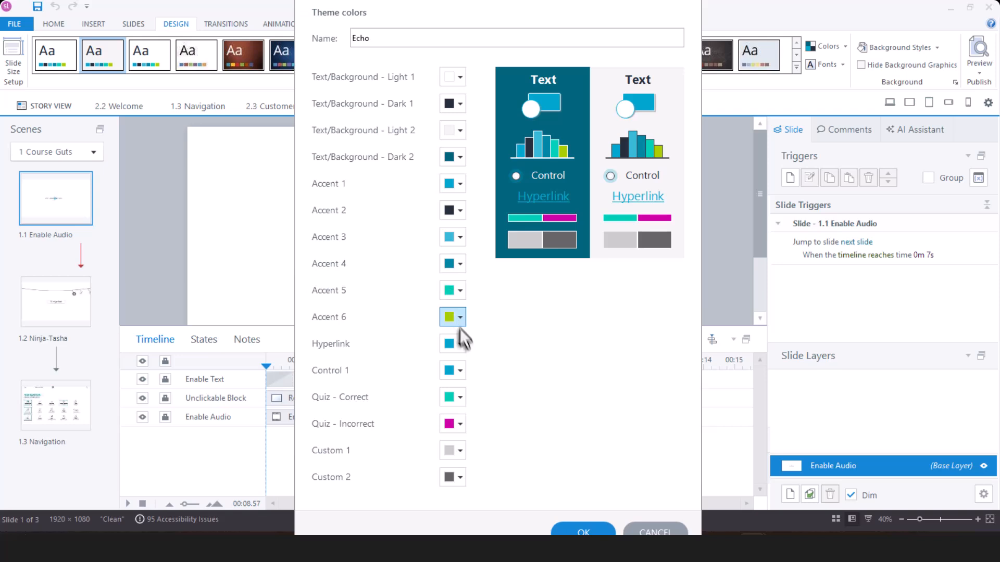
left_click(452, 343)
left_click(460, 104)
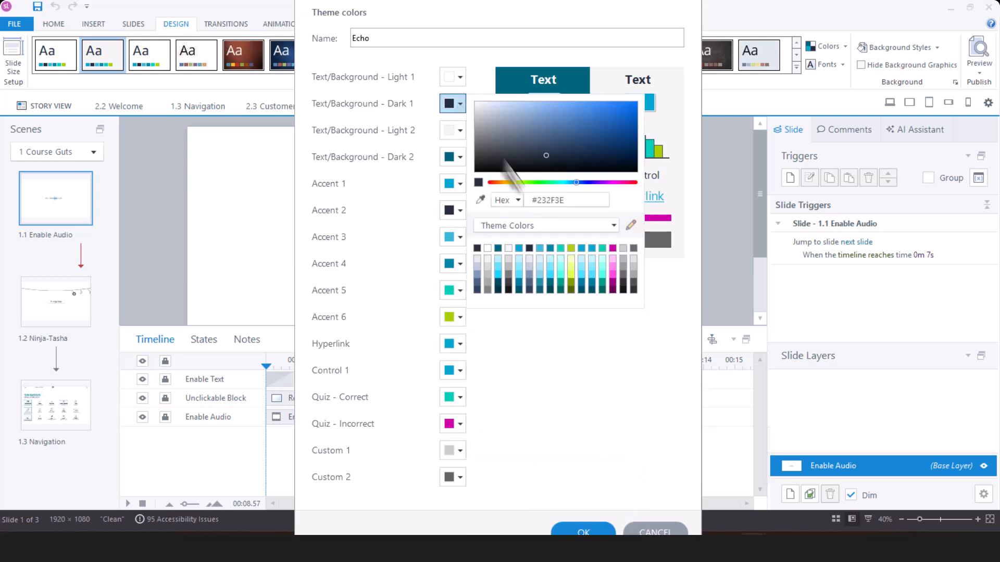
left_click(505, 412)
left_click(557, 530)
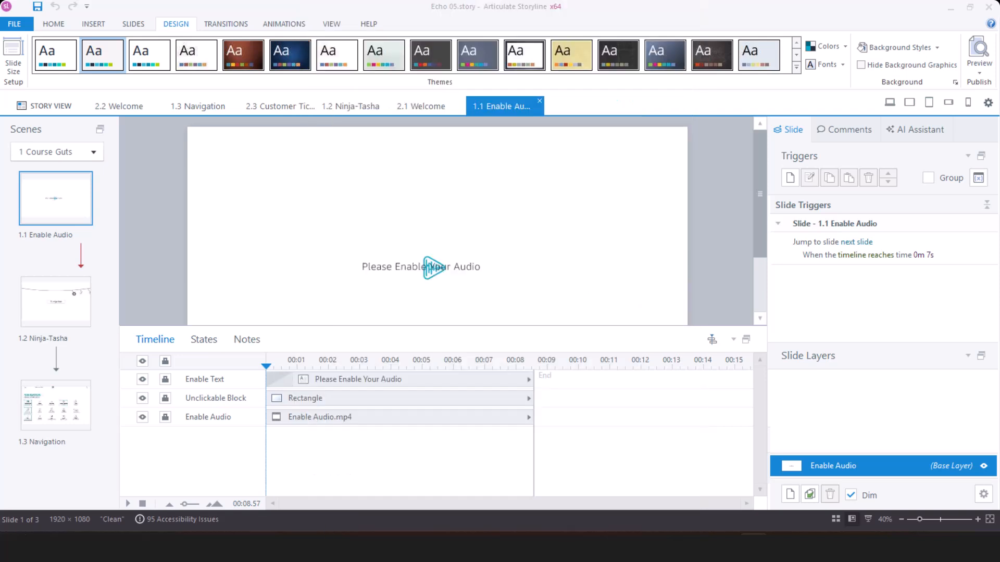
left_click(833, 64)
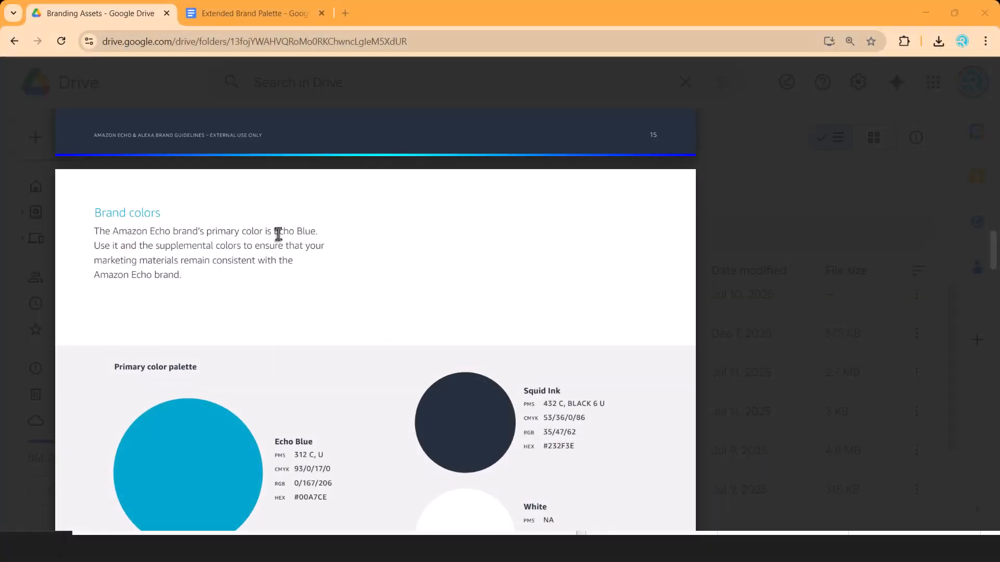
Examine the primary and supplemental colors on the brand guidelines' Brand colors page, including their names and color codes
scroll(279, 234, "down", 4)
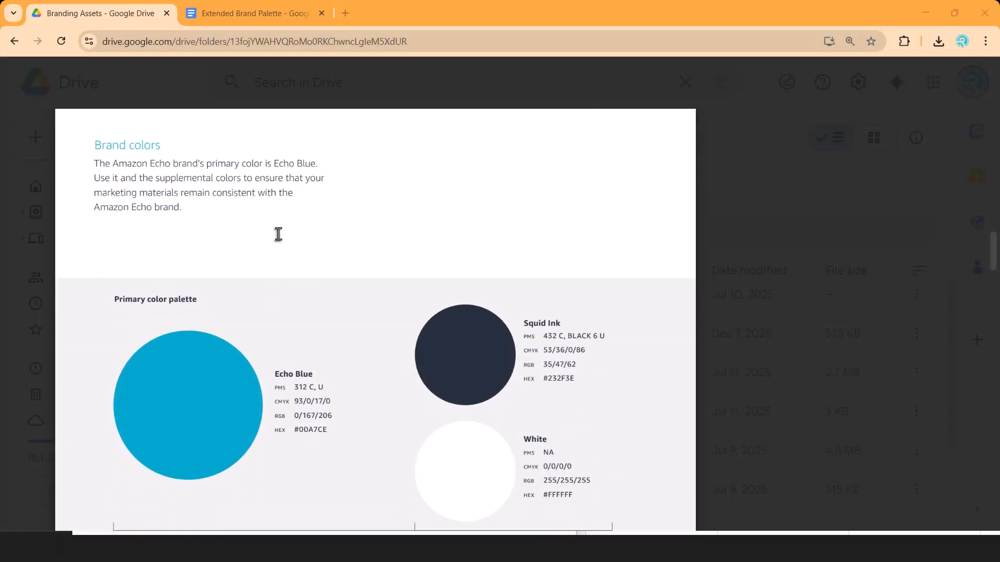
scroll(313, 365, "up", 1)
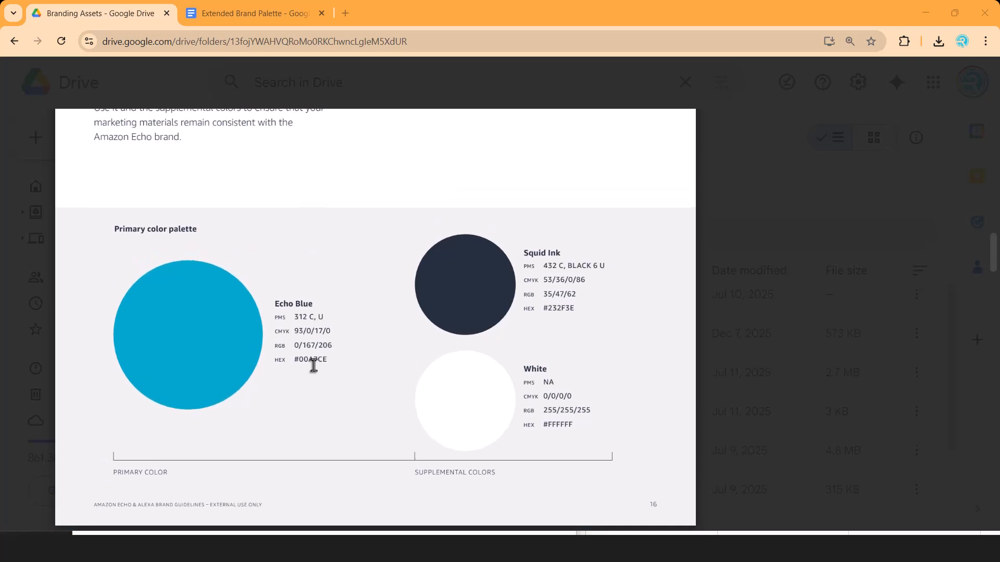
left_click_drag(275, 307, 321, 364)
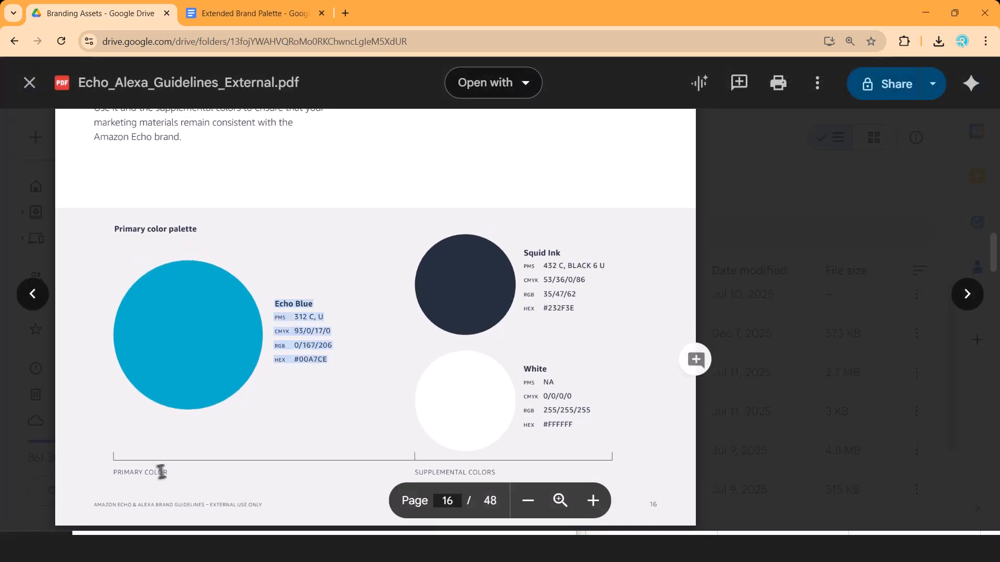
left_click_drag(168, 472, 115, 473)
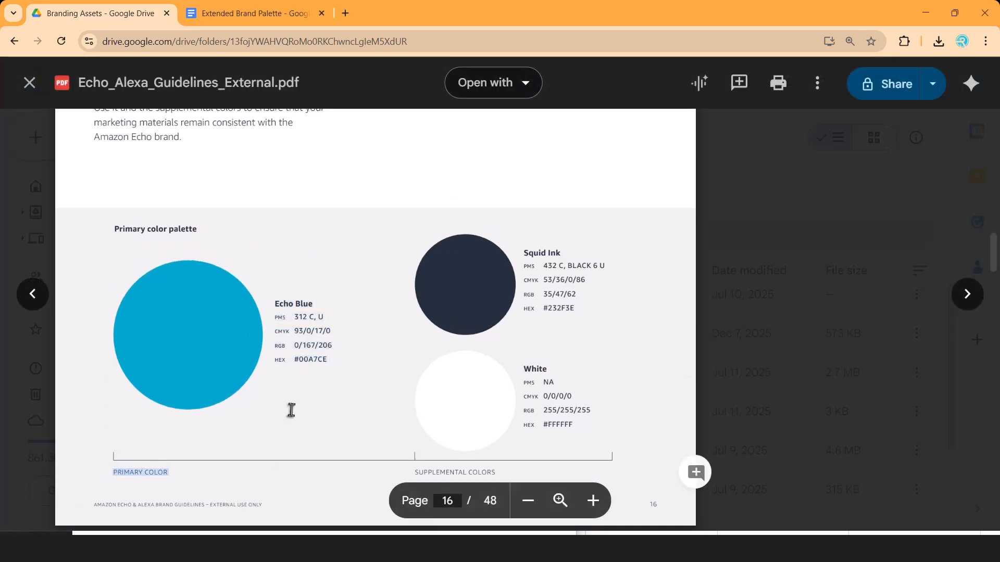
left_click_drag(524, 253, 571, 314)
left_click_drag(523, 370, 574, 427)
left_click_drag(415, 472, 495, 474)
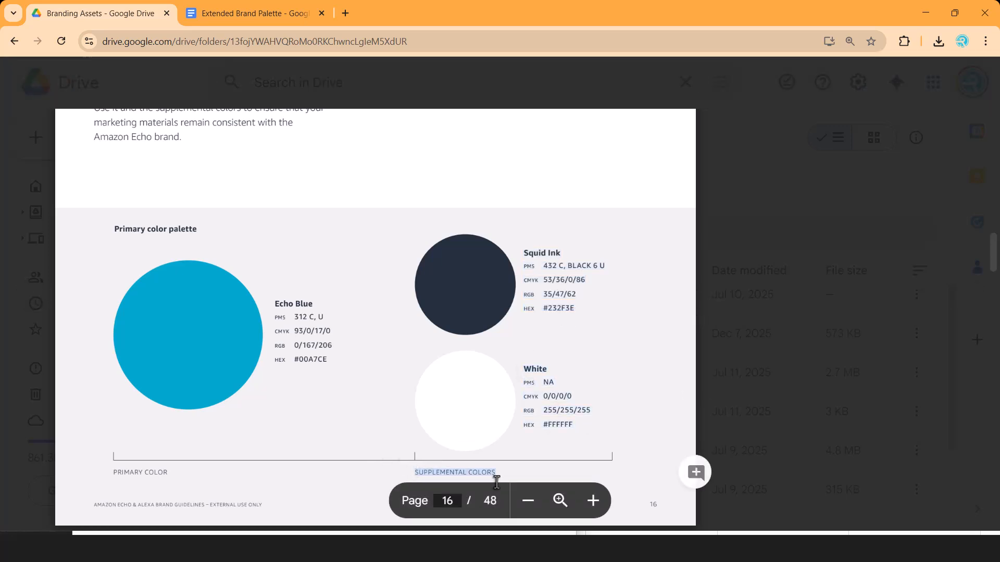
scroll(648, 404, "down", 3)
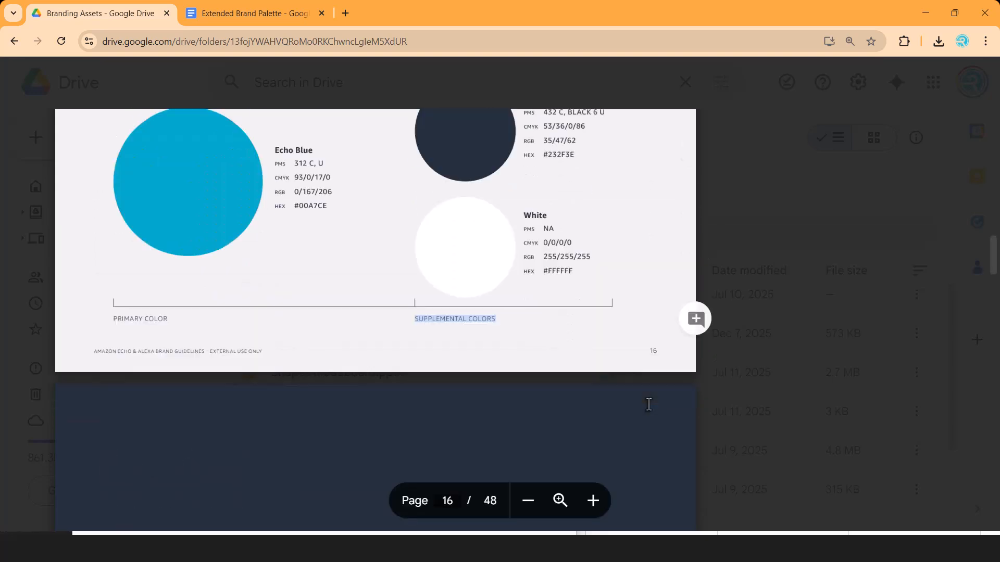
scroll(649, 404, "up", 3)
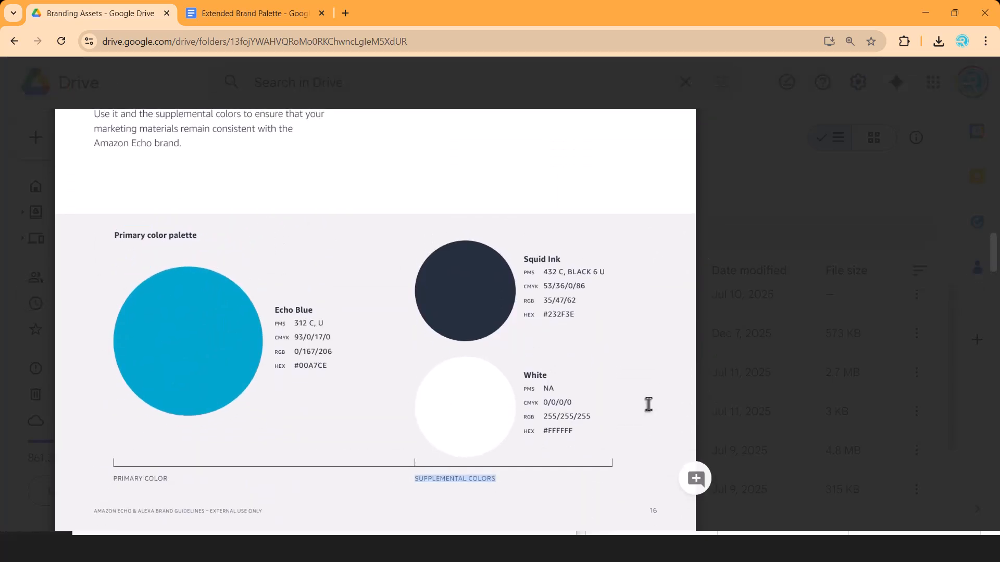
In the Extended Brand Palette document, color the Primary Echo Blue row's text red and insert an empty row below it
key("ctrl+Tab")
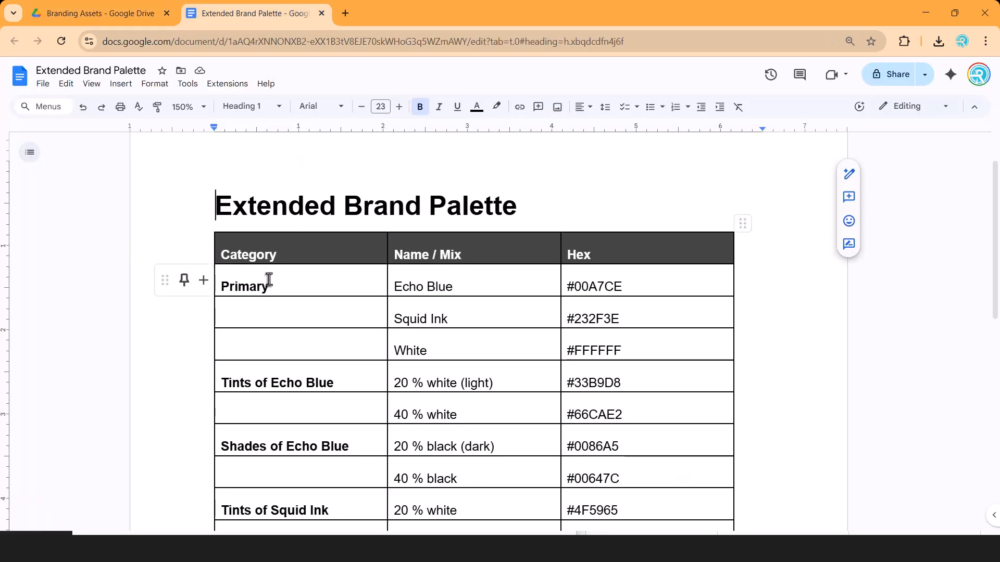
left_click_drag(270, 281, 631, 288)
left_click(203, 280)
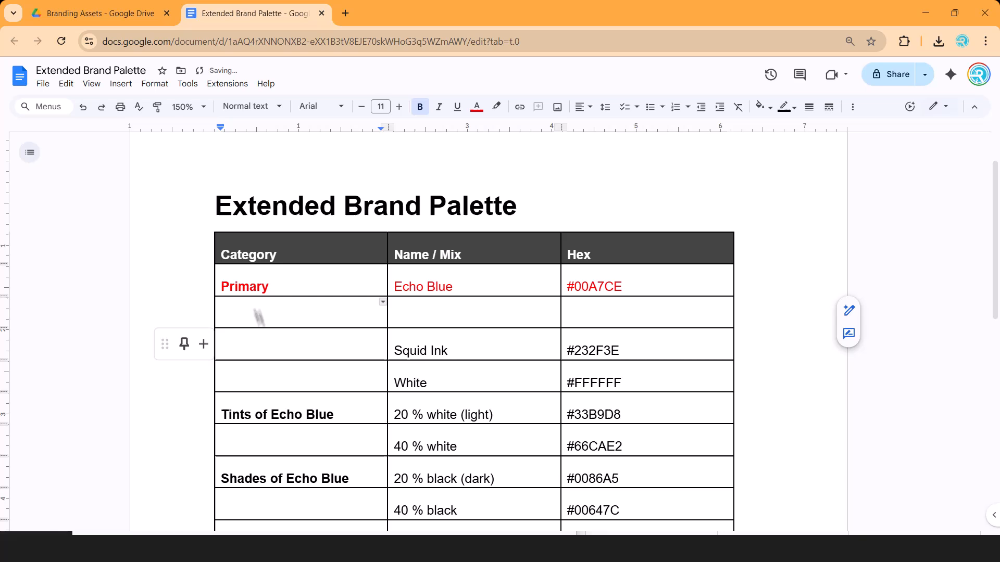
Enter "Supplemental" in bold as the category of the Squid Ink row
left_click(263, 346)
type("Supplement")
key("ctrl+Tab")
key("ctrl+Tab")
type("al")
left_click_drag(306, 350, 224, 351)
key("ctrl+b")
left_click(526, 315)
scroll(397, 290, "down", 1)
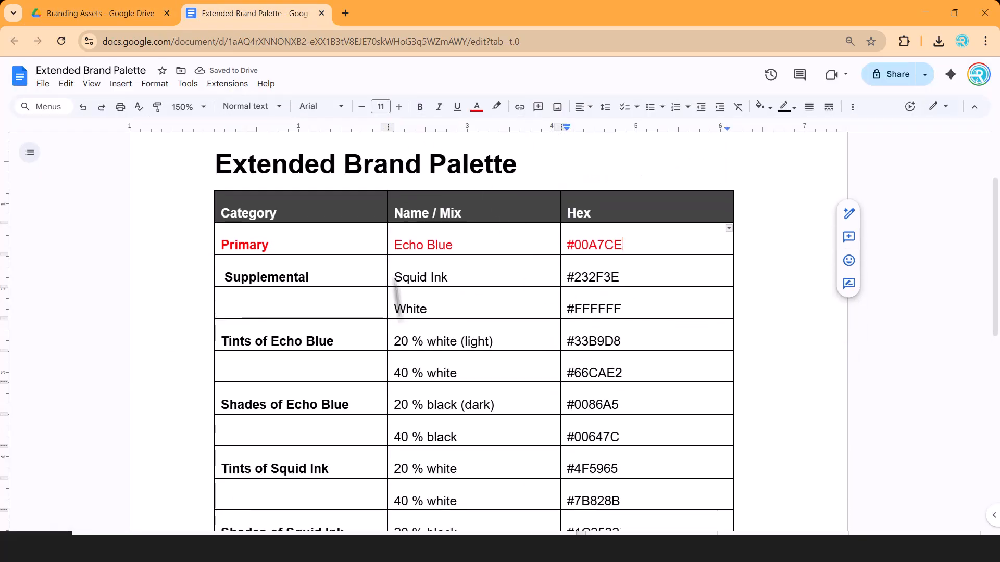
Review the tint and shade categories of Echo Blue and Squid Ink and the categories further down the palette table
left_click_drag(334, 326, 221, 326)
left_click_drag(350, 389, 221, 389)
left_click_drag(329, 453, 224, 453)
scroll(224, 454, "down", 4)
left_click_drag(346, 274, 218, 274)
scroll(290, 333, "down", 3)
left_click_drag(315, 294, 232, 295)
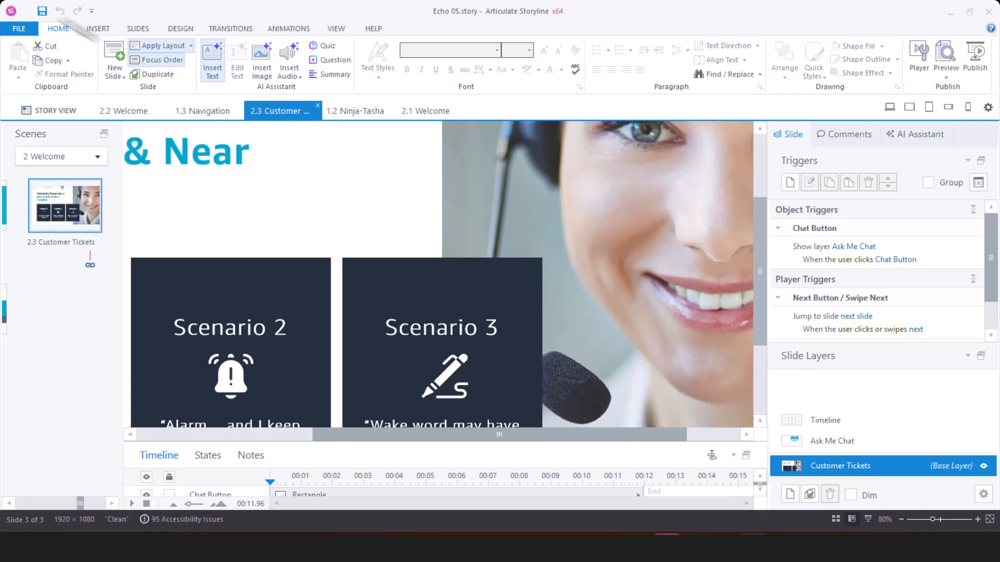
In Articulate Storyline, open the Echo theme colors for editing and inspect the light and dark Text/Background colors
left_click(180, 28)
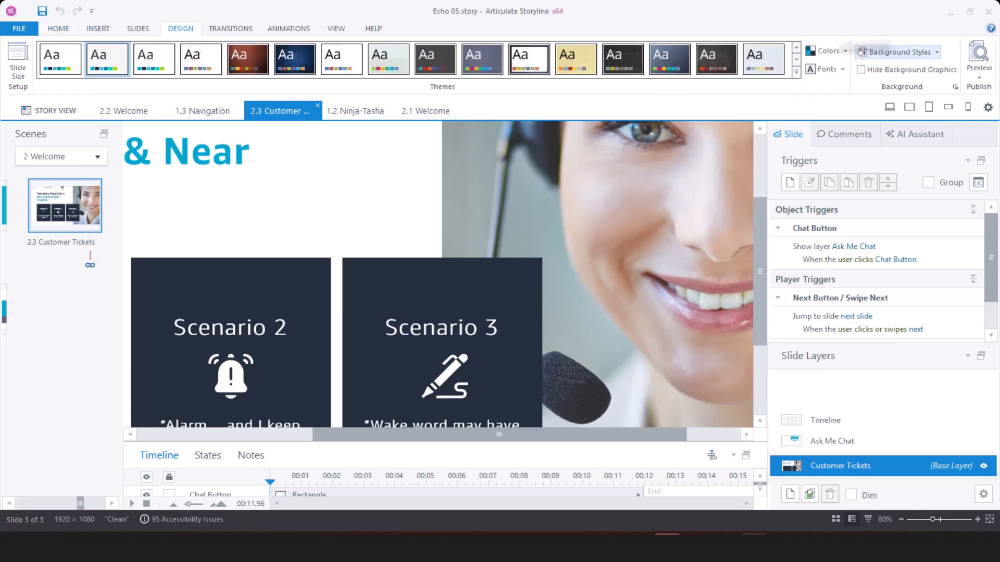
left_click(825, 51)
right_click(888, 82)
left_click(907, 123)
left_click(465, 85)
left_click(463, 109)
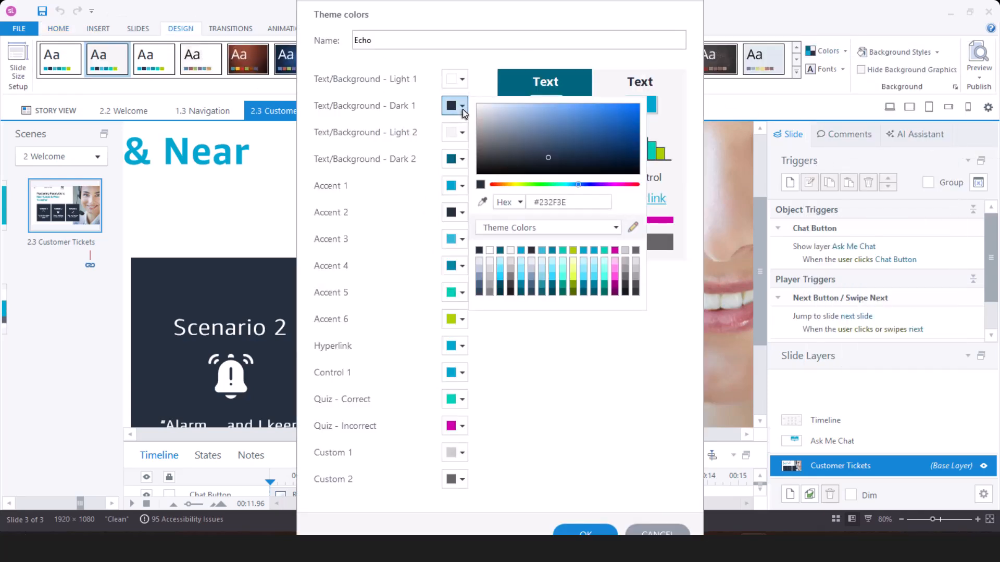
left_click(465, 137)
left_click(462, 158)
Inspect the color values of Accent 1 through Accent 6 in the Echo theme
left_click(461, 185)
left_click(461, 213)
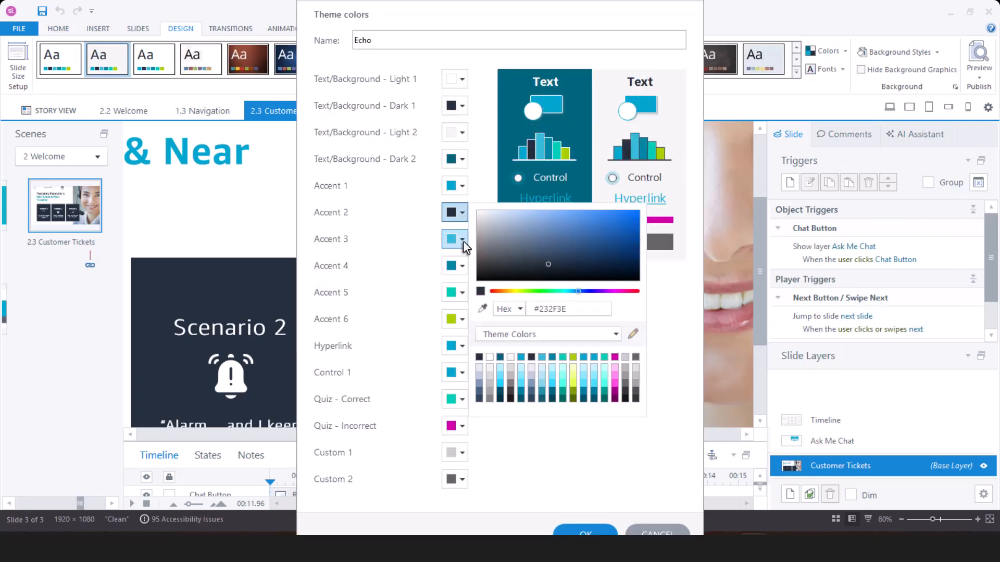
left_click(462, 239)
left_click(462, 265)
left_click(461, 292)
left_click(463, 321)
Inspect the theme's Hyperlink, Control, Quiz and Custom colors, and close the editor without saving
left_click(462, 347)
left_click(463, 374)
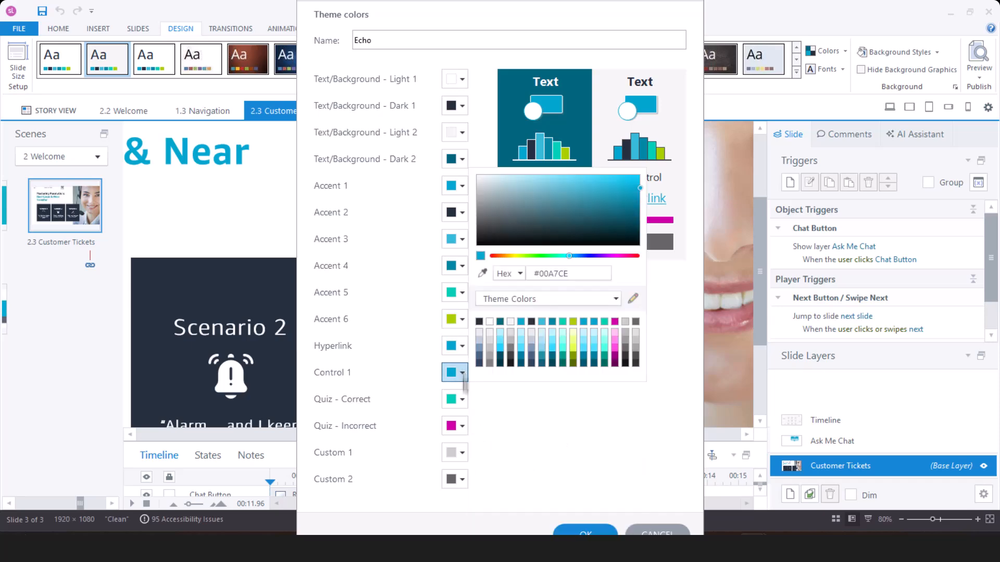
left_click(463, 401)
left_click(463, 427)
left_click(463, 453)
left_click(463, 479)
left_click(630, 204)
left_click(657, 536)
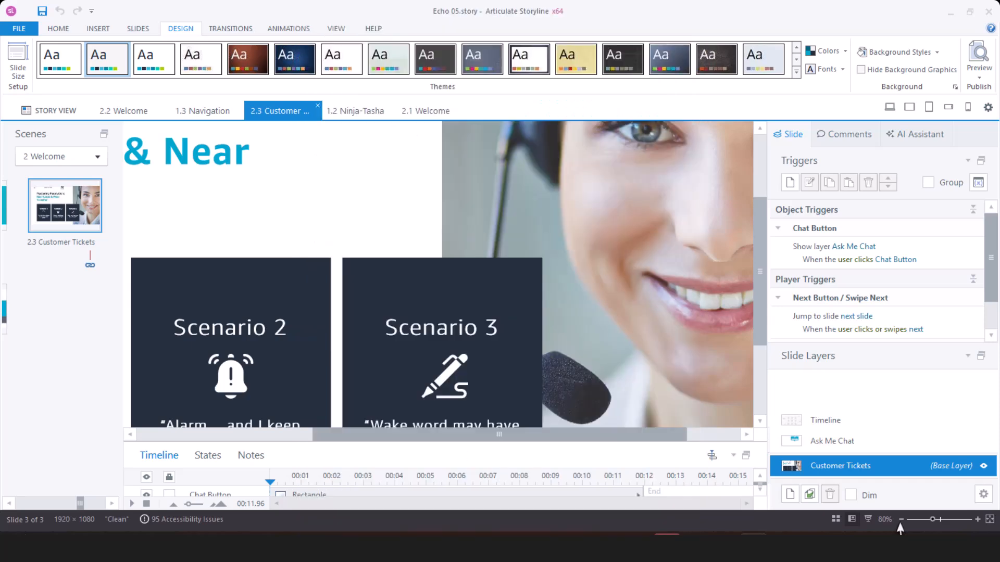
Select the Scenario 3 box on the Customer Tickets slide and inspect the theme colors offered for its shape fill
left_click(901, 520)
left_click(900, 520)
left_click(901, 520)
left_click(901, 521)
left_click(900, 520)
left_click(977, 519)
left_click(488, 276)
left_click(59, 29)
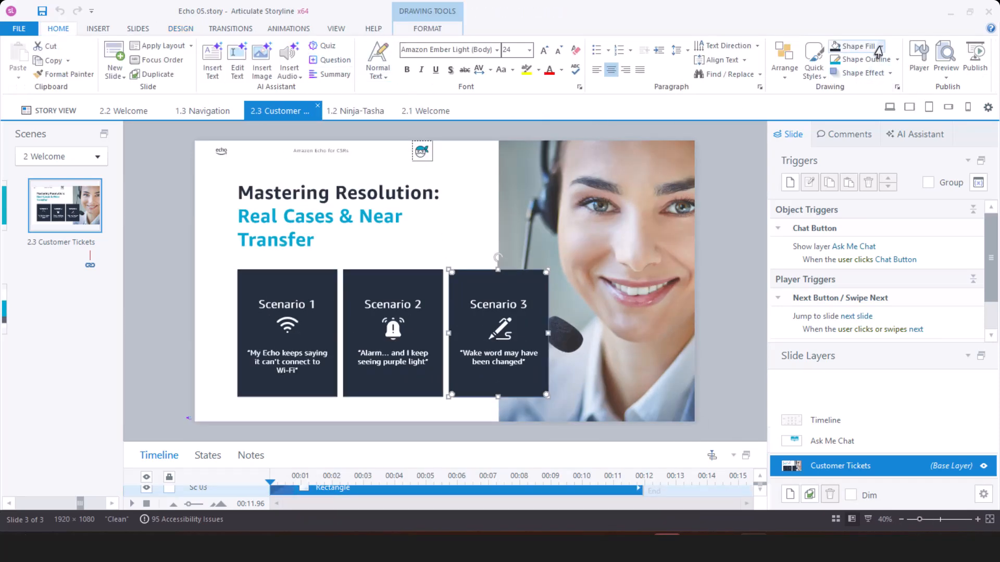
left_click(882, 47)
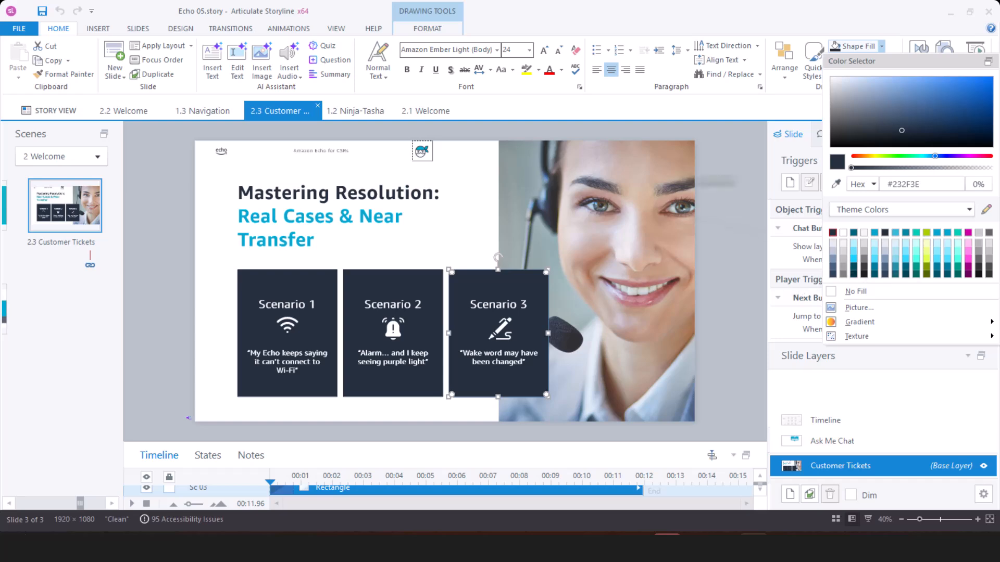
left_click(716, 182)
Open the Slide Master view
left_click(337, 29)
left_click(74, 61)
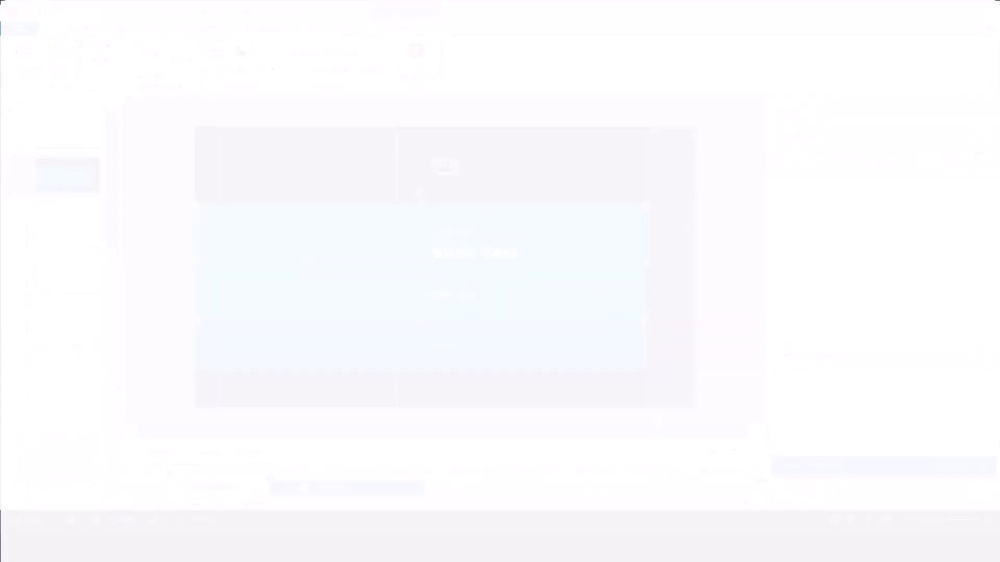
Open the custom Echo theme colors for editing from the Customer Tickets slide and inspect Accent 6
left_click(843, 47)
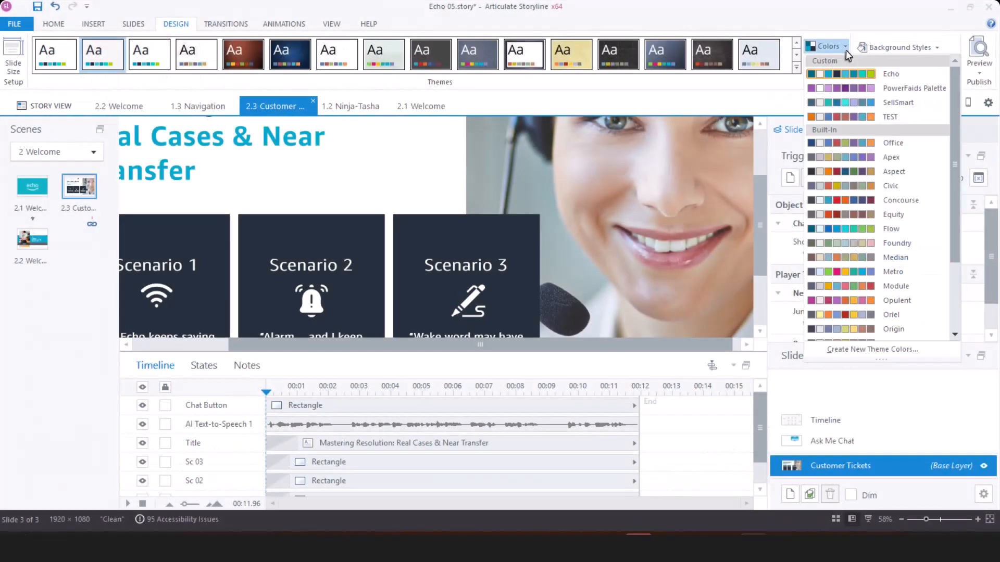
right_click(923, 77)
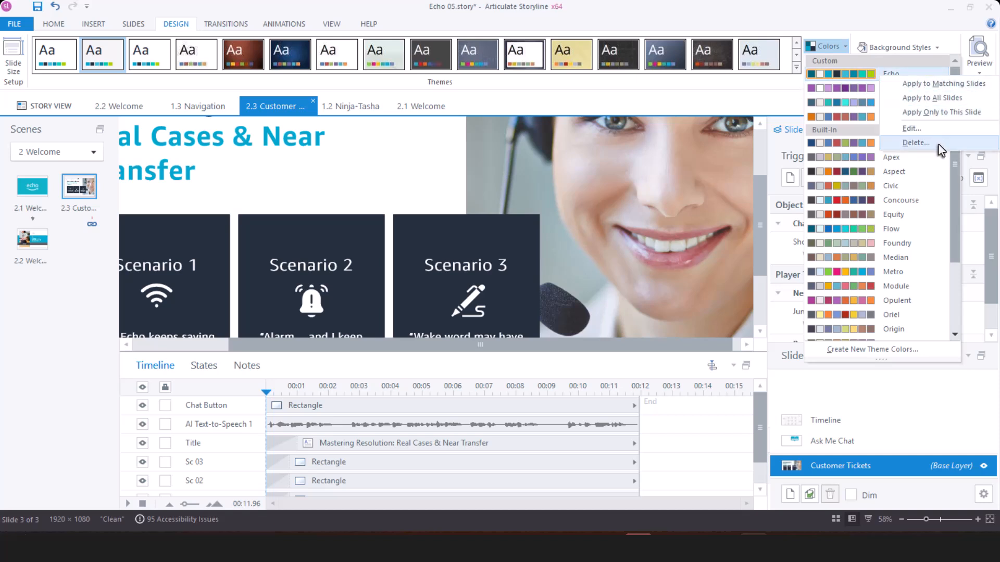
left_click(934, 130)
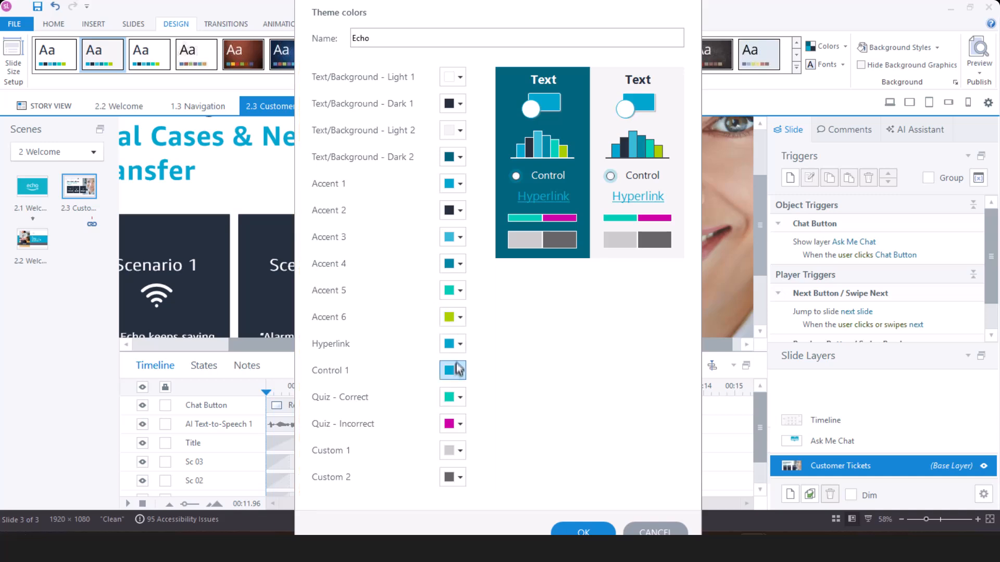
left_click(459, 321)
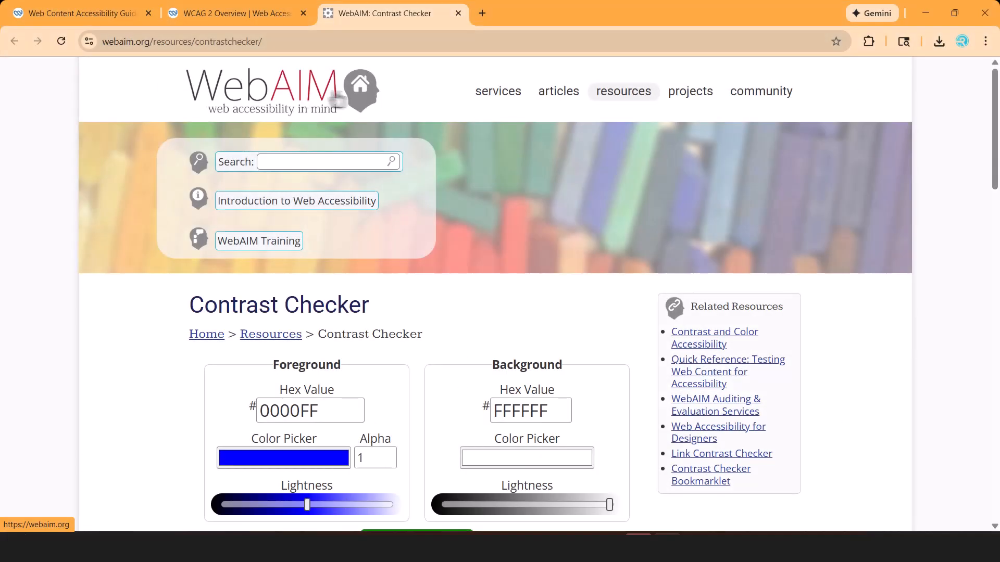
Examine the WebAIM Contrast Checker's foreground and background hex values and its WCAG ratings for text and graphical objects
left_click(56, 102)
left_click(61, 41)
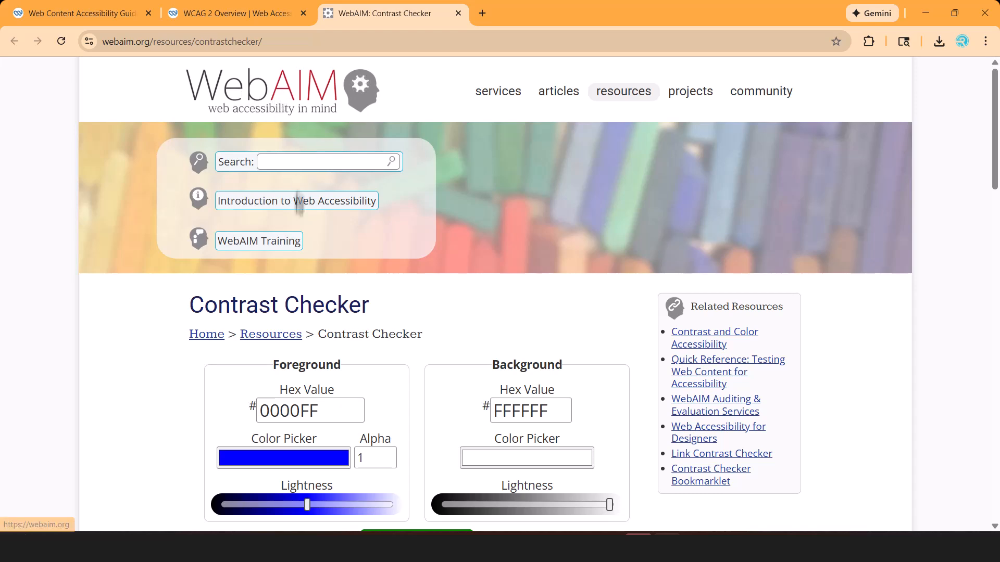
scroll(385, 292, "down", 2)
double_click(338, 326)
double_click(494, 333)
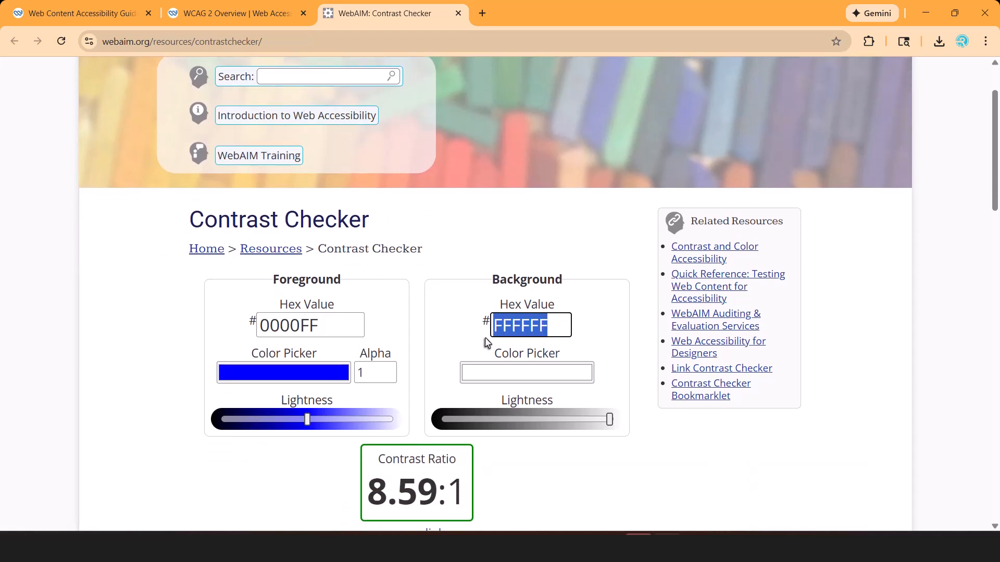
scroll(486, 341, "down", 6)
scroll(486, 343, "down", 7)
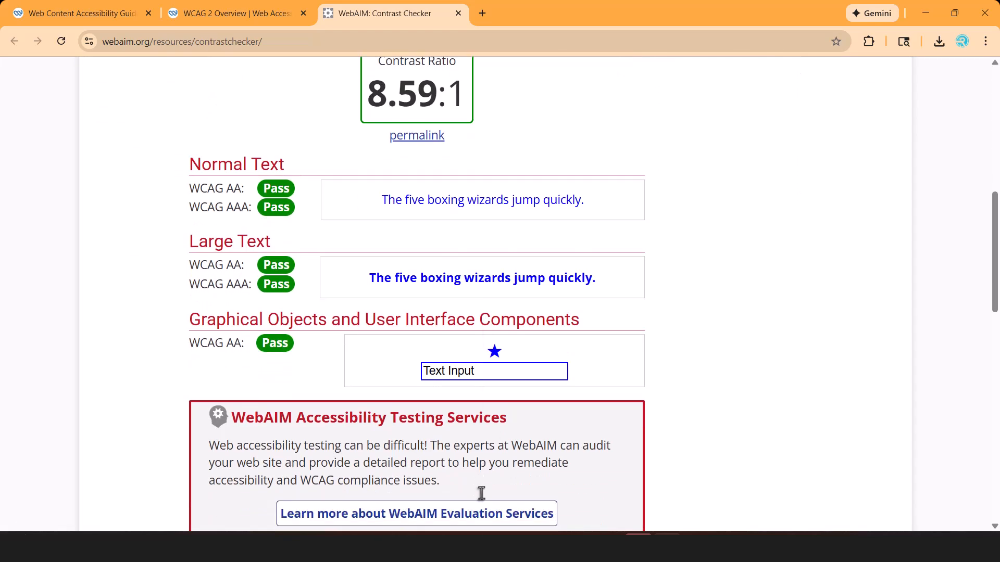
left_click_drag(190, 306, 278, 360)
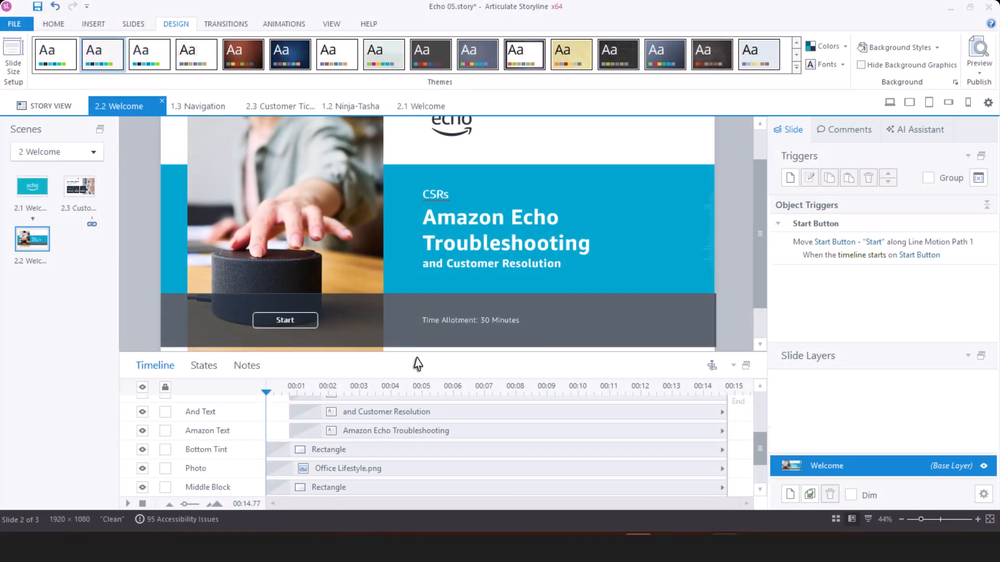
Check the font sizes of the time allotment, Start button, subtitle and main title text on the Welcome slide
left_click_drag(418, 354, 423, 395)
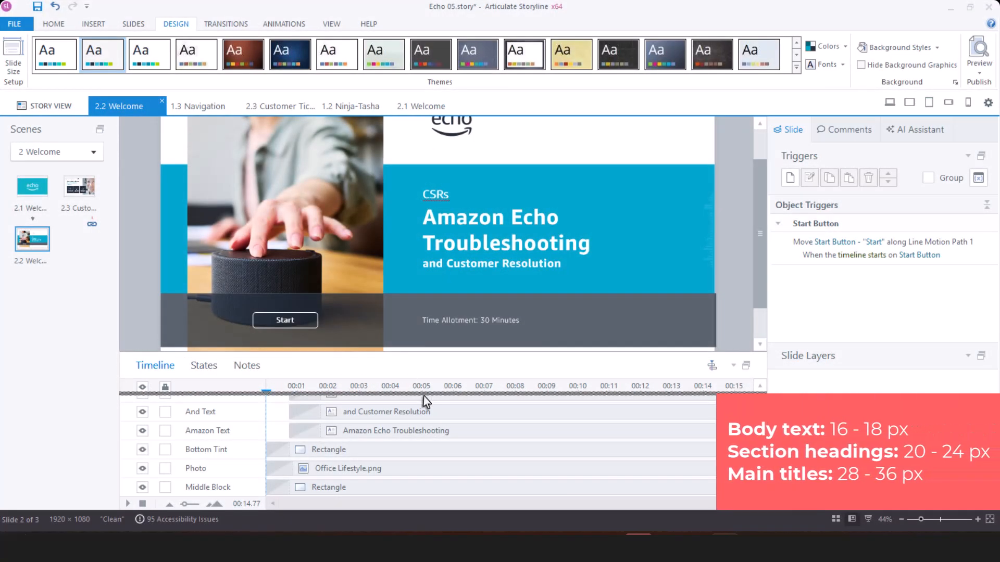
left_click(508, 324)
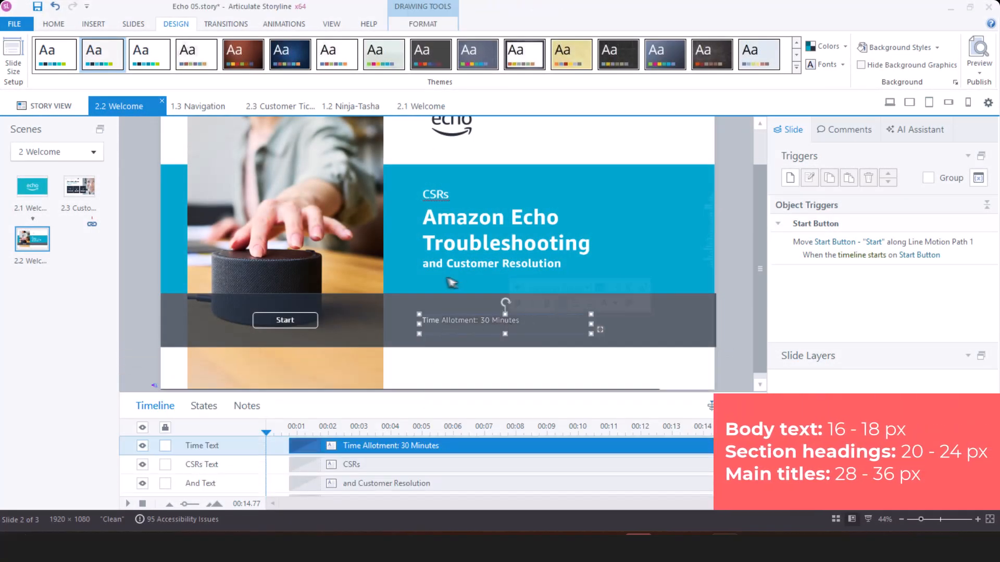
left_click(298, 329)
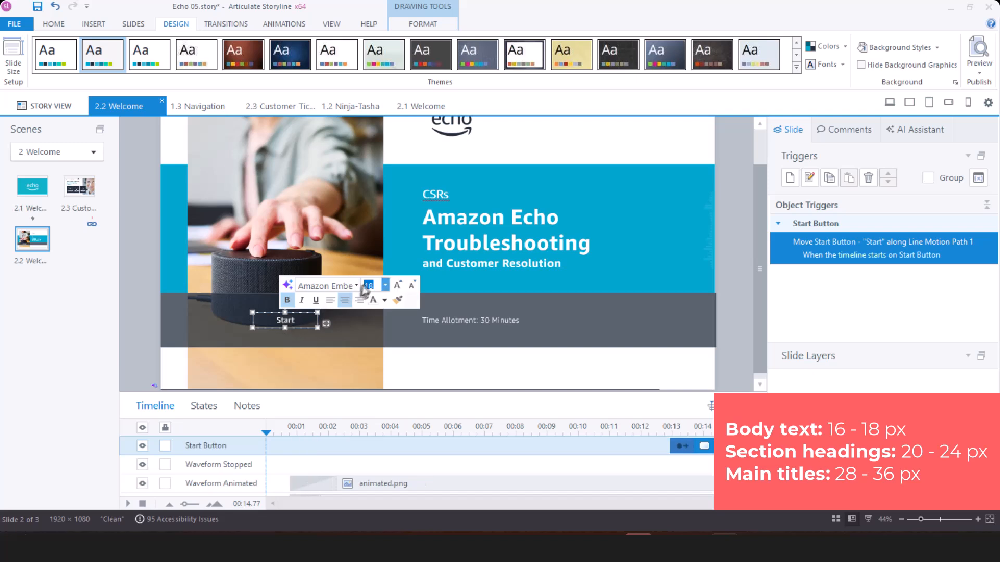
left_click(552, 278)
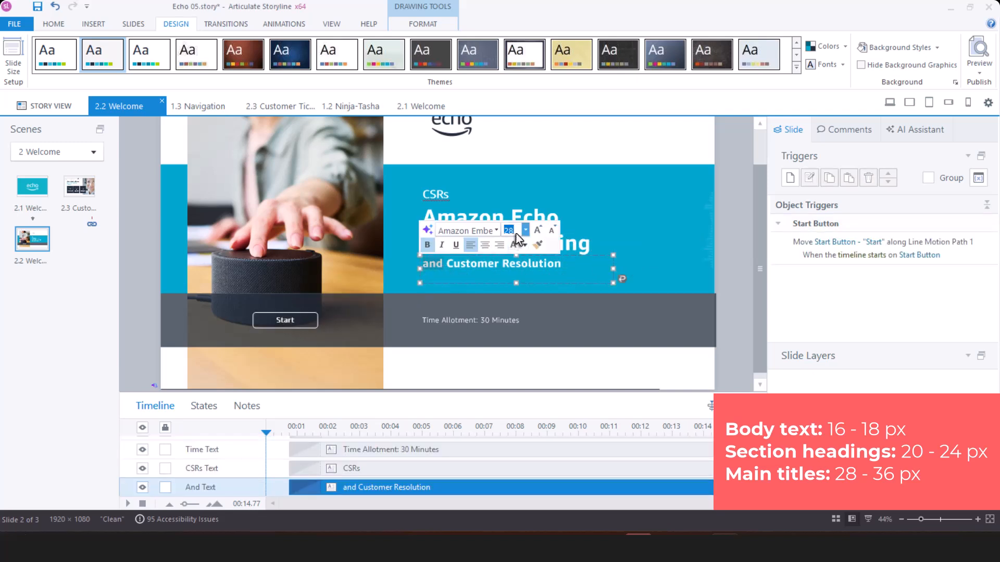
left_click(584, 241)
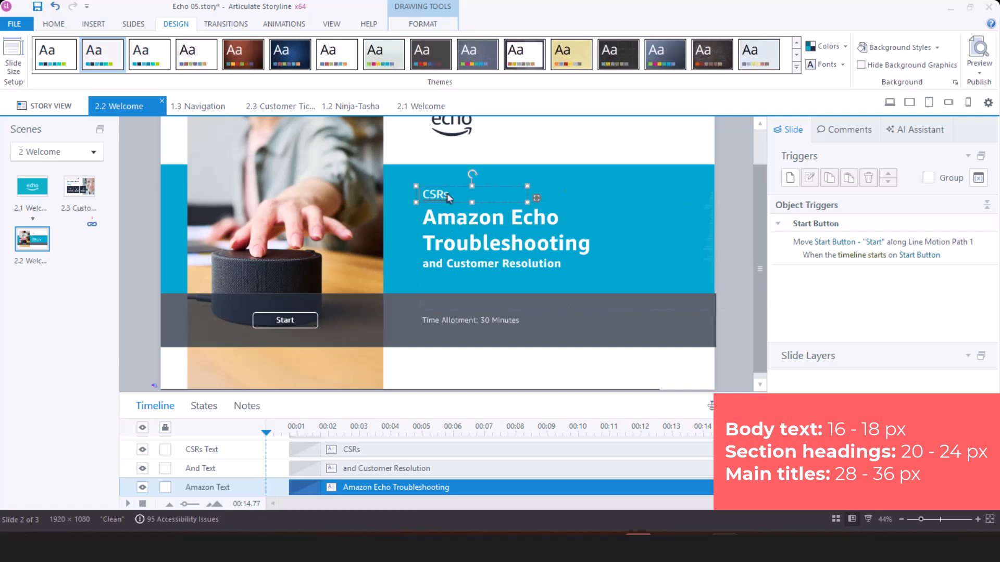
left_click(458, 218)
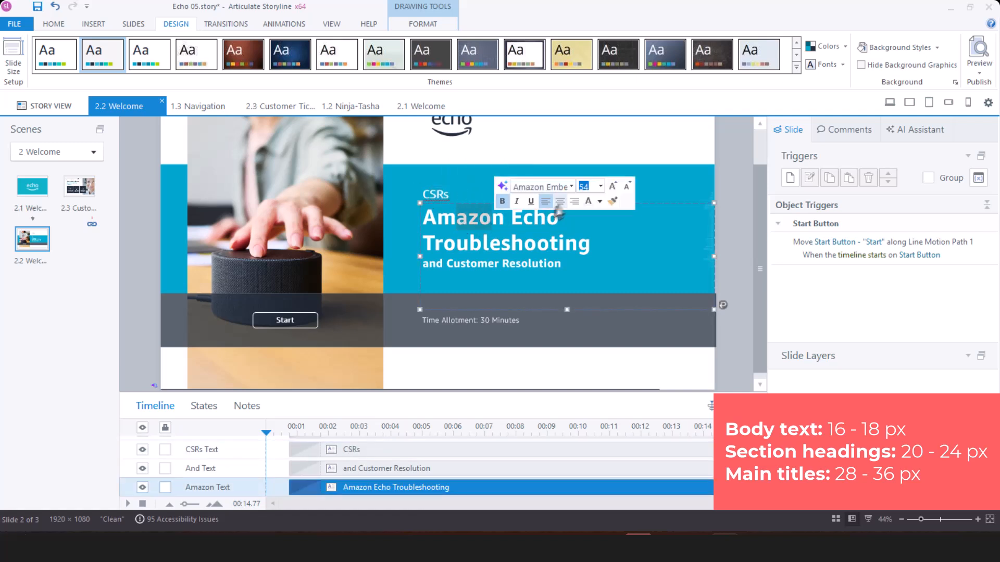
left_click(735, 267)
left_click(900, 519)
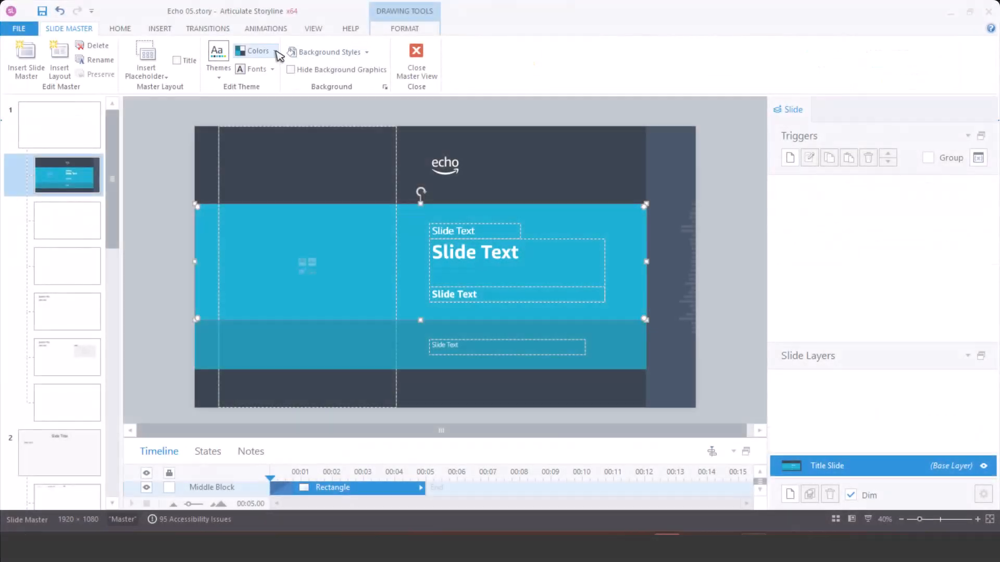
Inspect the theme colors offered for the middle block's shape fill on the Title Slide master layout
left_click(121, 29)
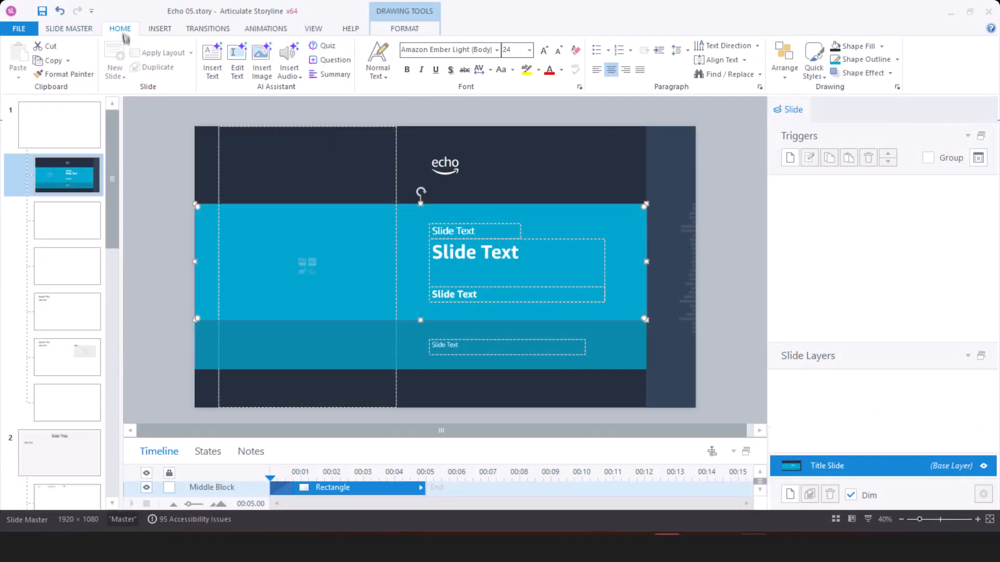
left_click(881, 47)
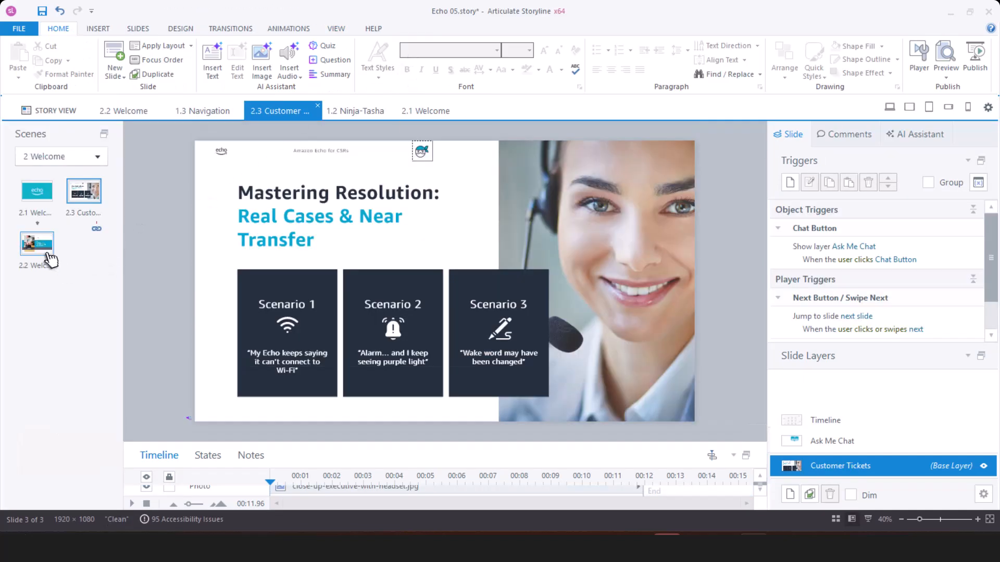
Duplicate the 2.2 Welcome slide and apply the layout with text and picture placeholders to the copy
left_click(47, 254)
key("ctrl+d")
right_click(60, 194)
mouse_move(119, 307)
left_click(202, 285)
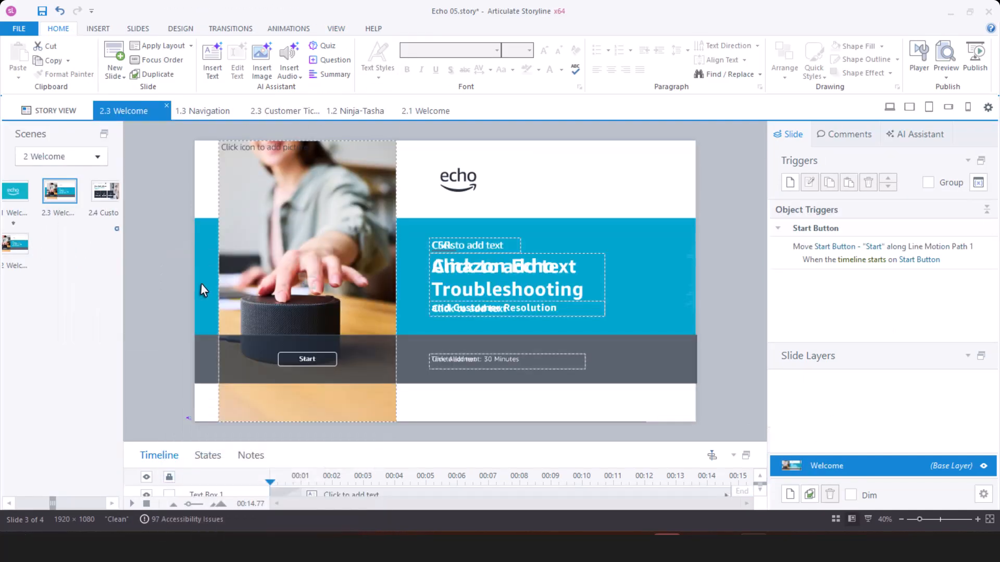
Unlock all objects on the duplicated Welcome slide and delete its teal middle block and white background block
left_click_drag(386, 443, 383, 265)
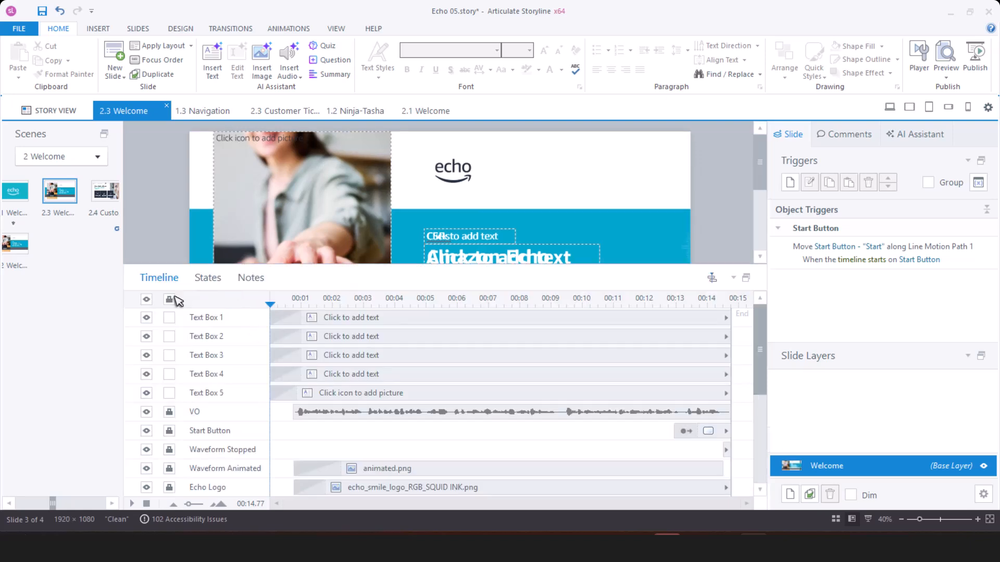
left_click(170, 299)
left_click(615, 220)
key("Delete")
left_click(629, 195)
key("Delete")
left_click_drag(536, 265, 531, 399)
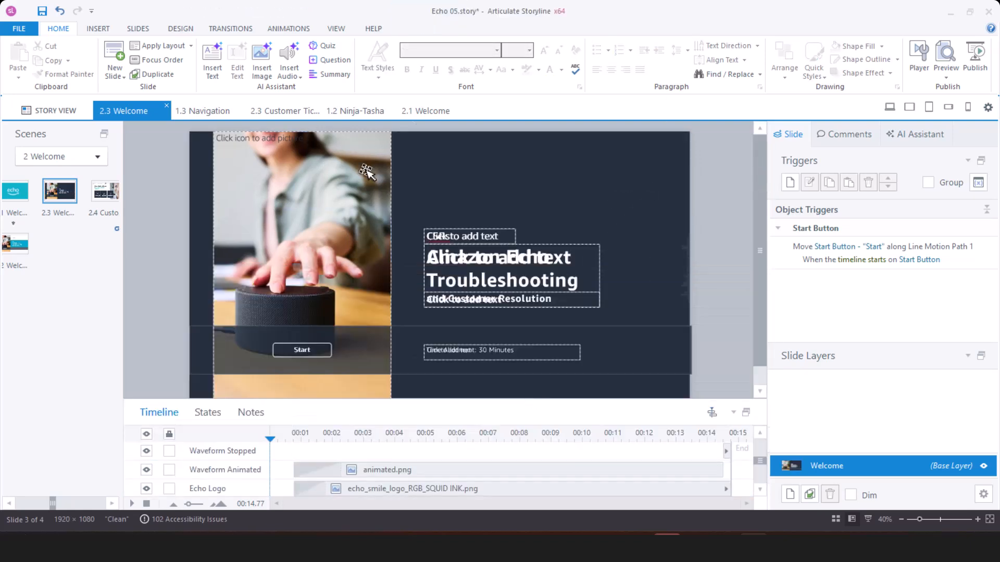
Delete the logo, photo and text objects covering the layout placeholders on the duplicated Welcome slide
left_click(416, 169)
key("Delete")
left_click(359, 174)
key("Delete")
left_click(359, 174)
key("Delete")
left_click(544, 245)
key("Delete")
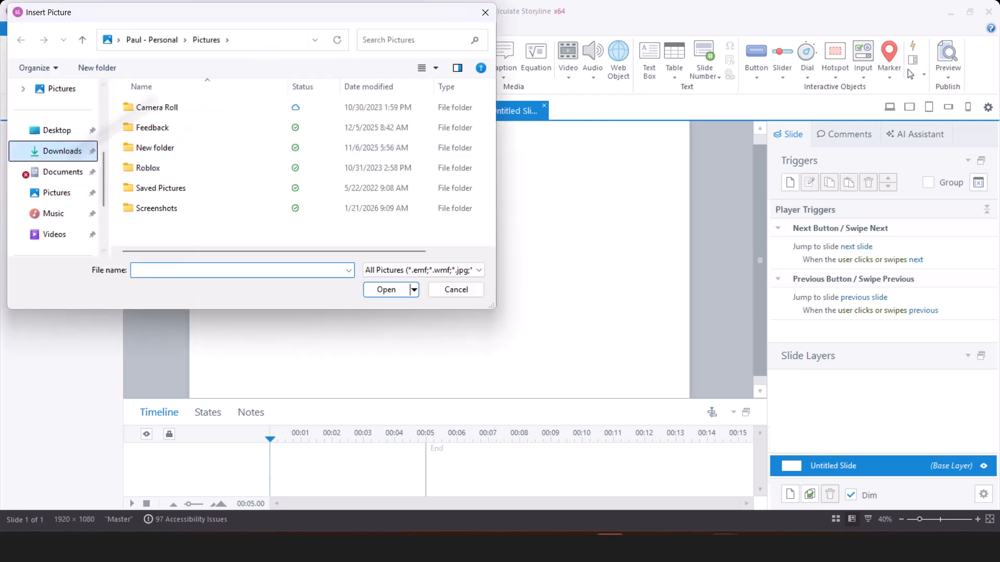
Resize the inserted Customer Tickets screenshot to 1920 by 1080 px at X 0, Y 0 so it fills the slide
left_click(683, 52)
type("19")
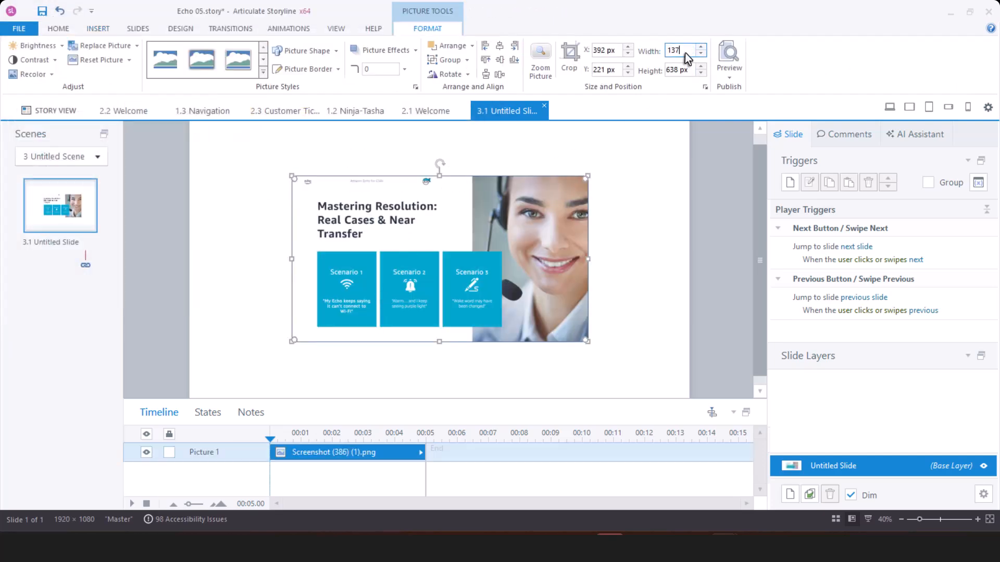
key("Tab")
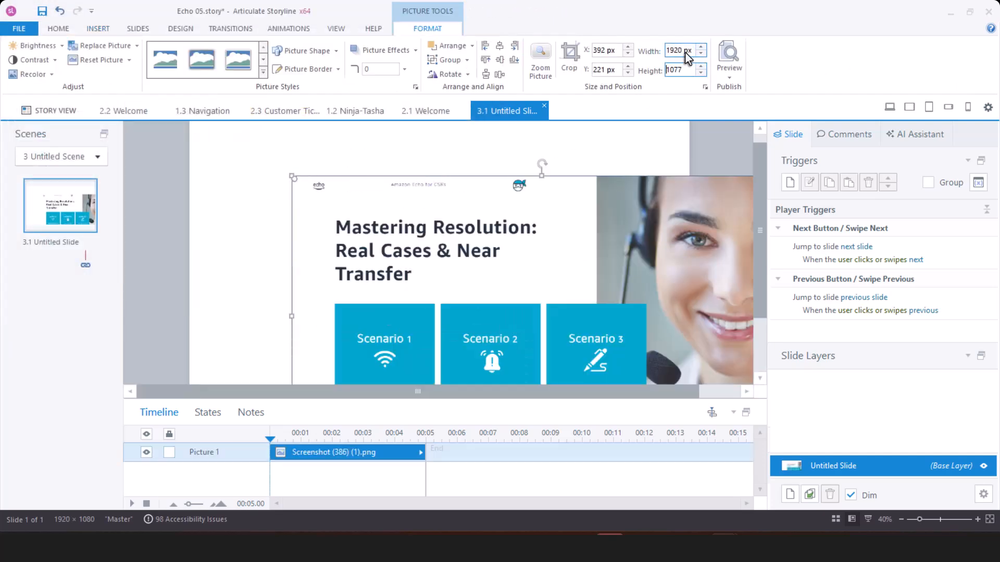
type("1080")
key("Return")
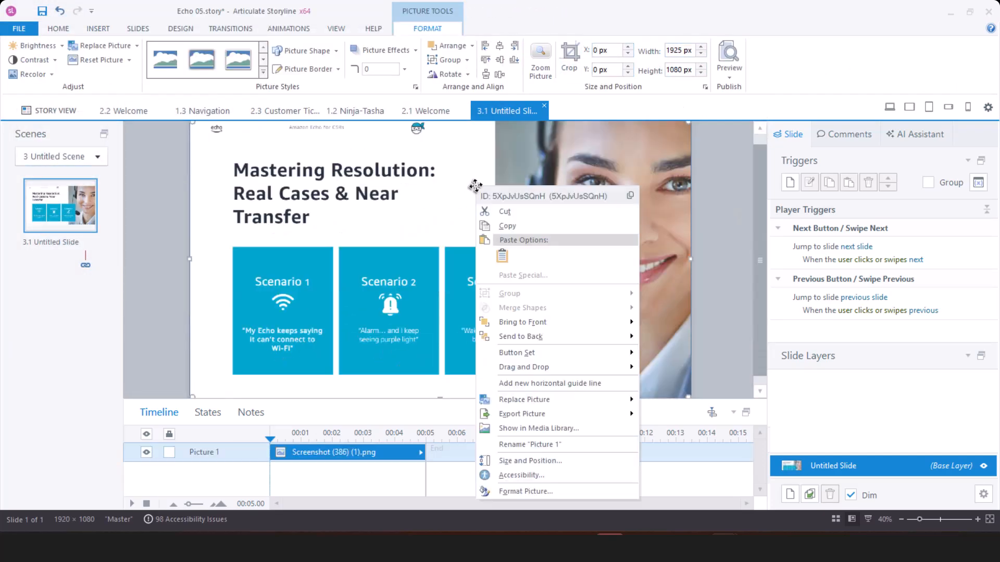
left_click(525, 461)
left_click(650, 422)
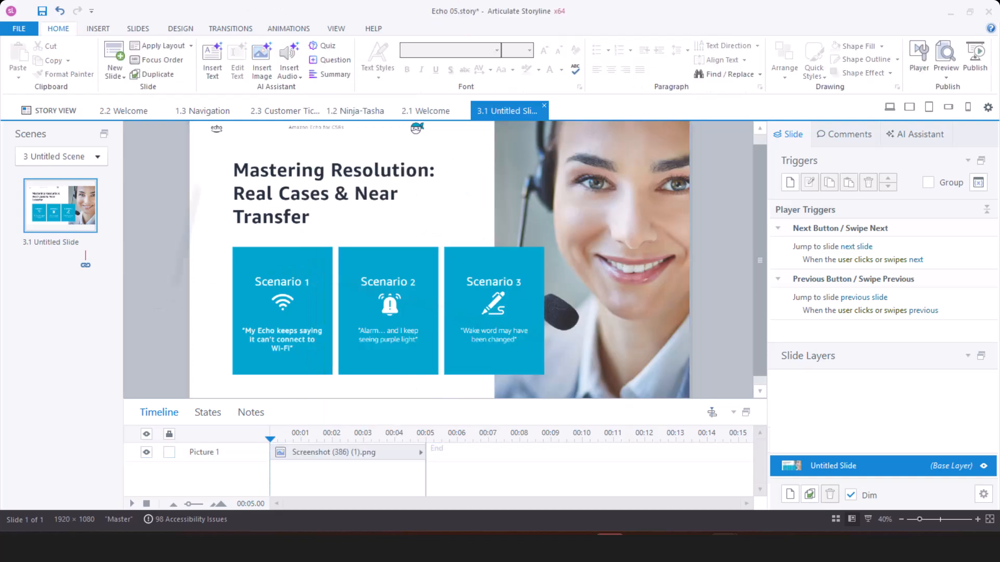
Rename the screenshot picture as TEMPLATE in the timeline
double_click(208, 452)
type("TEMPLATE")
key("Return")
left_click(193, 478)
left_click(208, 452)
Draw a rectangle over the Scenario 1 box and duplicate it to cover the Scenario 2 and Scenario 3 boxes
left_click(98, 29)
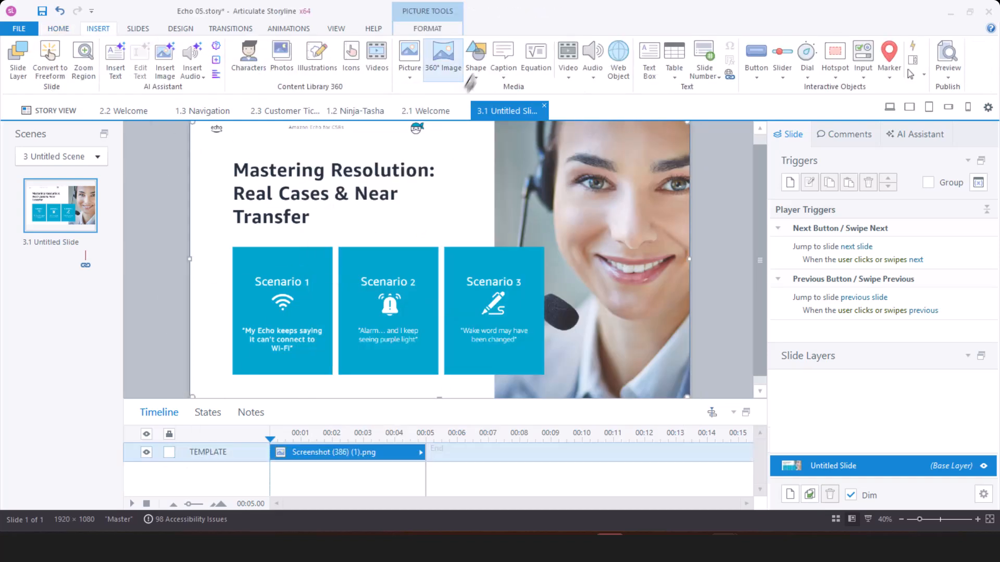
left_click(476, 58)
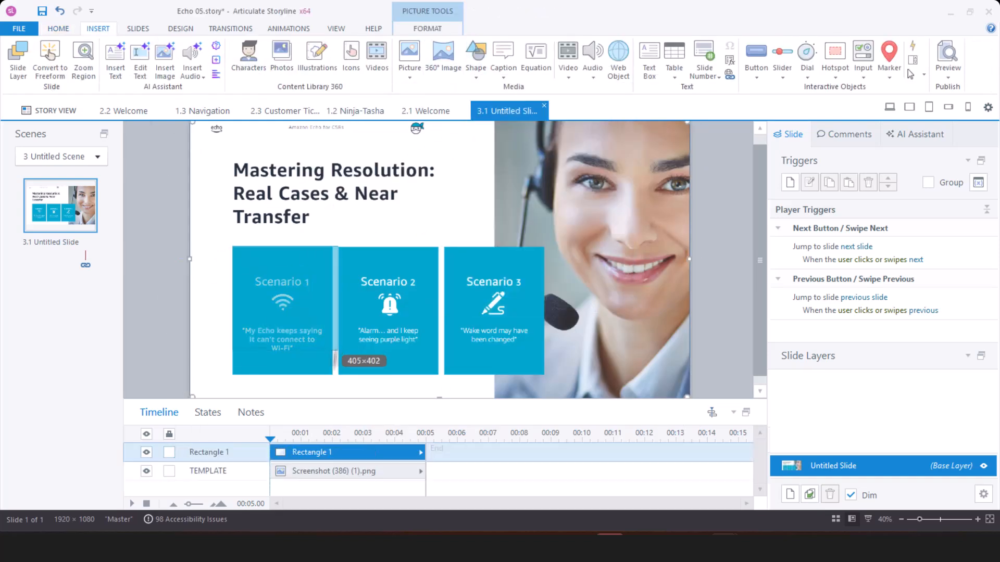
left_click_drag(332, 370, 332, 375)
key("ctrl+d")
left_click_drag(292, 299, 483, 292)
key("ctrl+d")
Hide the TEMPLATE picture, then align the three scenario rectangles by their middles and distribute them evenly
scroll(151, 474, "down", 2)
left_click(146, 487)
left_click_drag(126, 396, 600, 221)
left_click(58, 29)
left_click(784, 58)
mouse_move(805, 233)
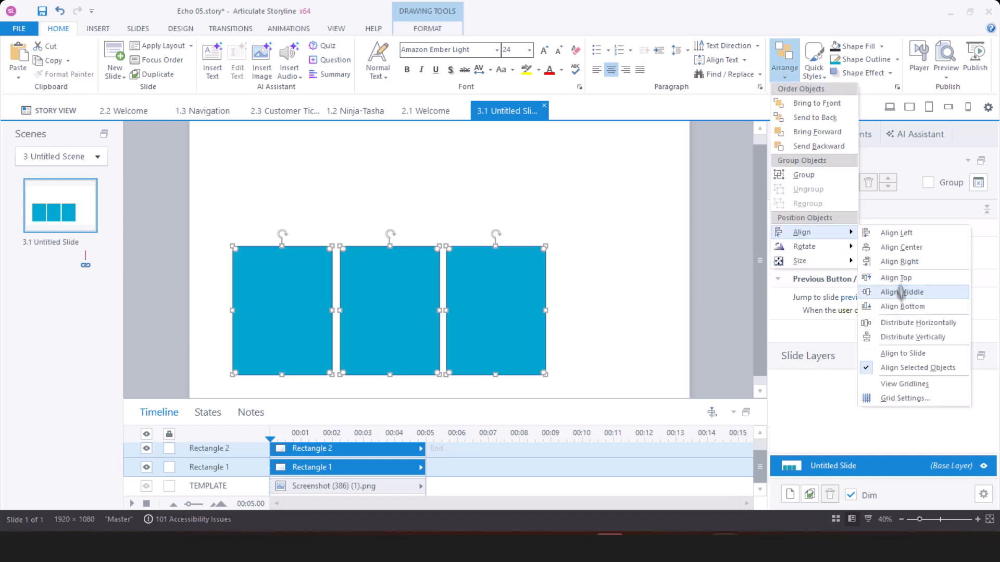
left_click(901, 292)
left_click(784, 58)
left_click(901, 337)
Show the TEMPLATE picture again and draw a rectangle of about 751 by 1155 px over the headset photo
left_click(146, 486)
left_click(724, 346)
left_click(900, 520)
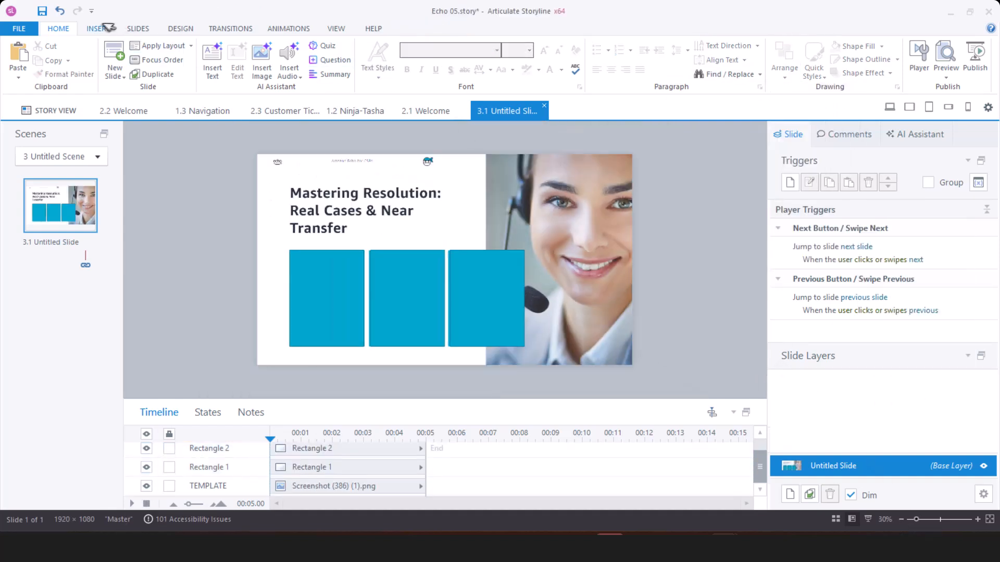
left_click(98, 28)
left_click(476, 59)
left_click_drag(485, 153, 632, 378)
Fill the photo-area rectangle with the dark navy theme color and remove its outline
left_click(427, 29)
left_click(333, 52)
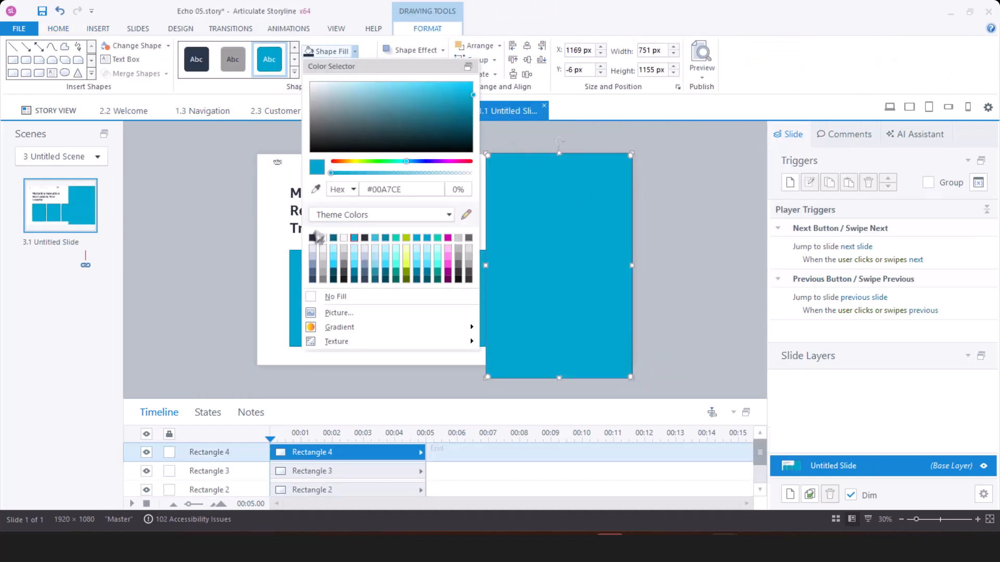
left_click(318, 237)
left_click(343, 69)
left_click(346, 314)
Set the photo-area rectangle's height to 1080 px at Y 0 and send it to the back
double_click(655, 70)
type("1080")
key("Return")
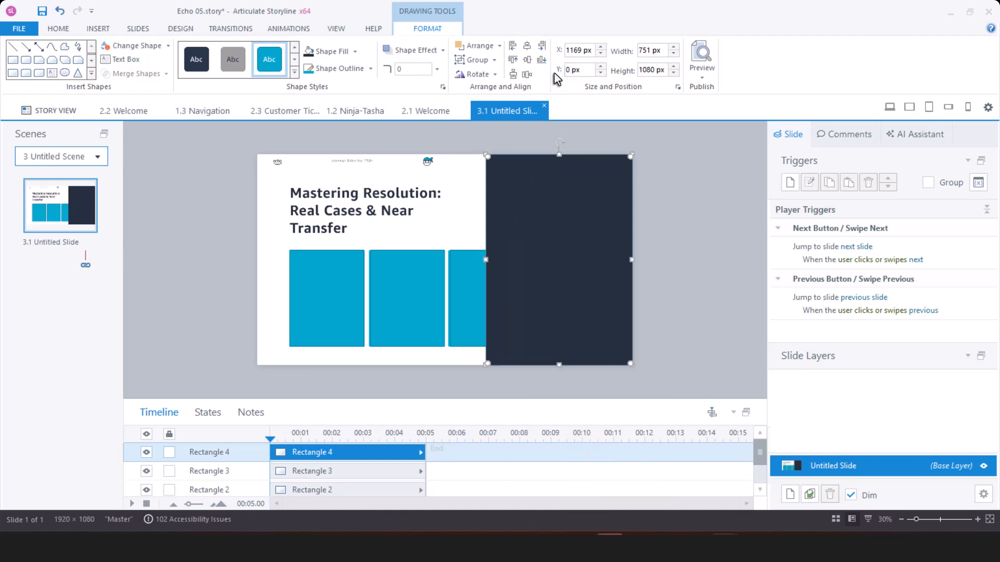
right_click(545, 187)
left_click(576, 339)
Hide the TEMPLATE picture and move it to the bottom of the timeline, beneath the photo-area rectangle
left_click(146, 468)
left_click(977, 520)
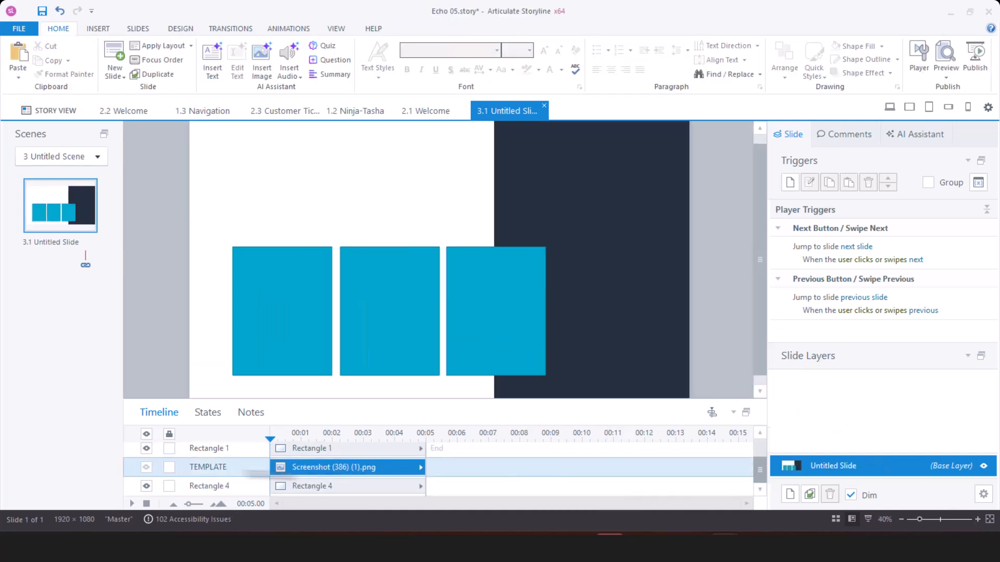
left_click_drag(249, 470, 249, 489)
left_click(146, 486)
left_click(146, 486)
Remove the outlines from the three teal scenario rectangles
left_click(295, 285)
left_click(382, 292, "shift")
left_click(490, 294, "shift")
left_click(888, 60)
left_click(865, 304)
left_click(723, 231)
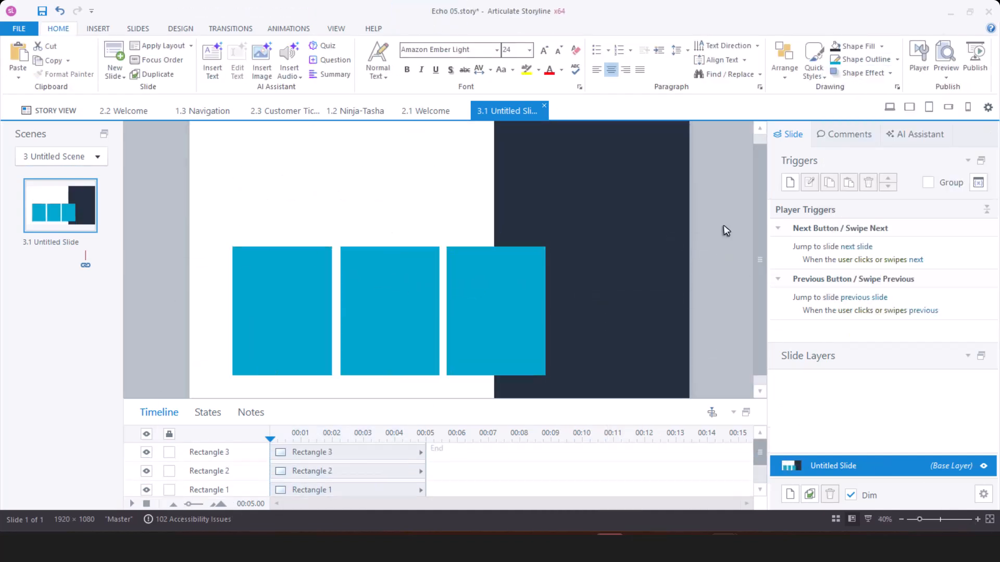
Open the 2.3 Customer Tickets slide from Story View and enlarge its timeline area
left_click(900, 520)
left_click(901, 520)
left_click(977, 519)
left_click(49, 110)
scroll(365, 339, "down", 3)
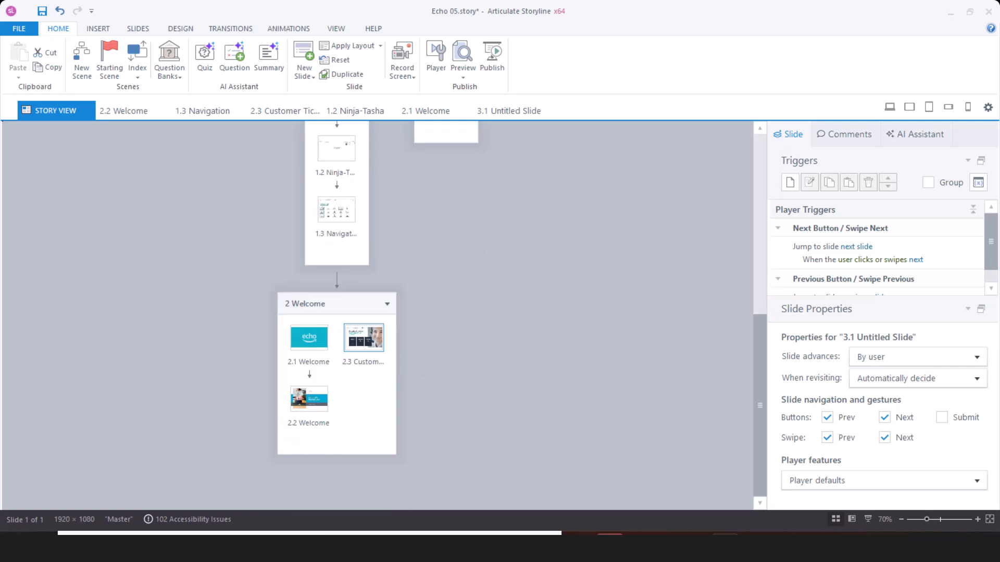
double_click(363, 338)
left_click(978, 519)
left_click_drag(445, 399, 445, 354)
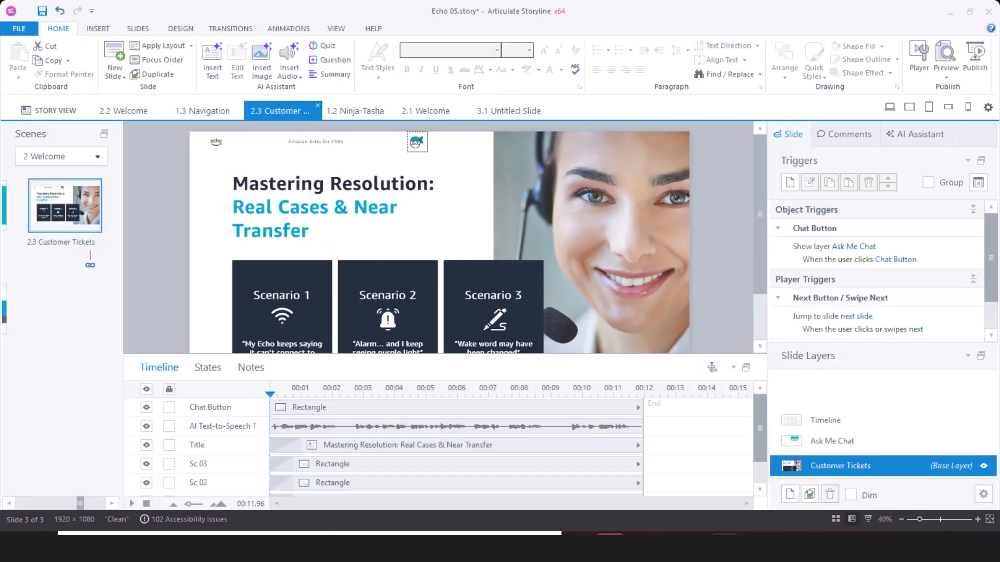
Examine the Customer Tickets slide's chat button, text-to-speech audio and title objects, and its Ask Me Chat and Timeline layers
left_click(327, 407)
left_click(326, 426)
left_click(327, 445)
left_click(327, 407)
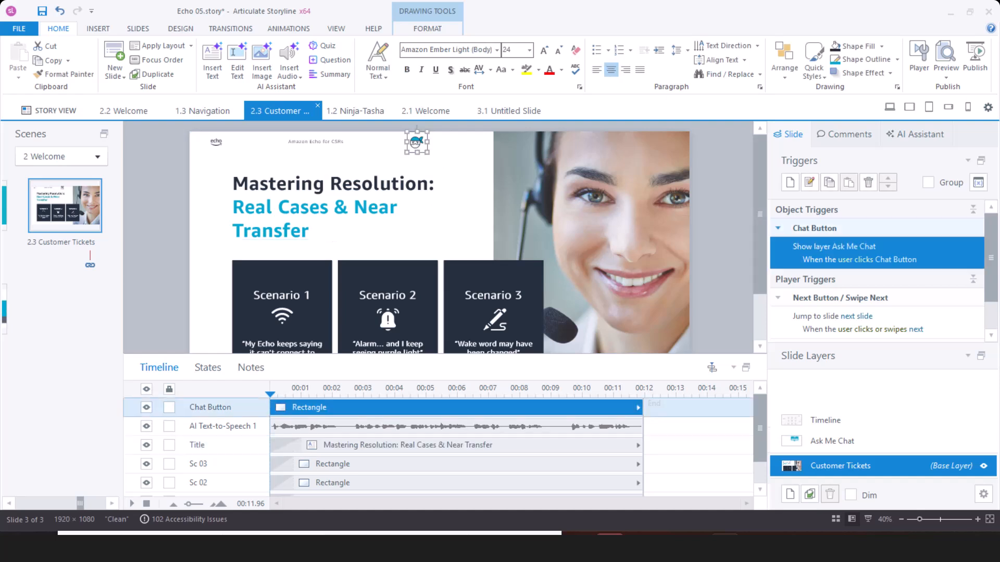
left_click(832, 441)
left_click(825, 421)
left_click(840, 467)
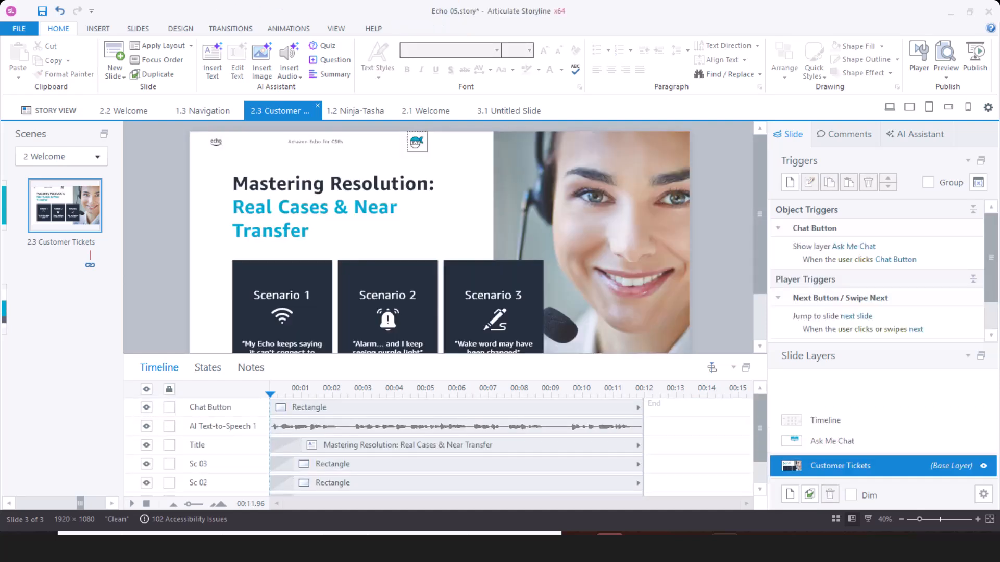
Set the publish scope to the single slide 2.3 Customer Tickets
left_click(974, 57)
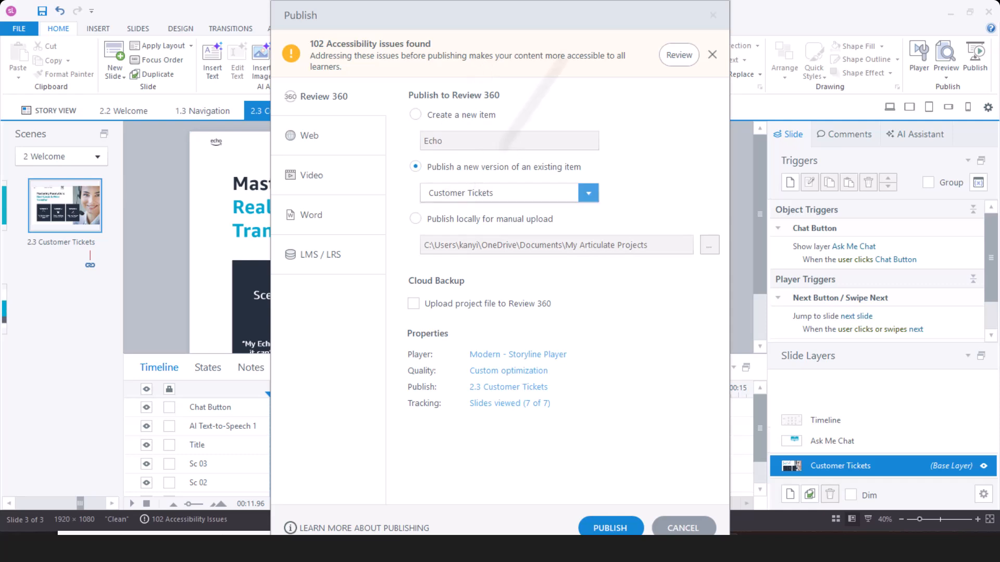
left_click(492, 388)
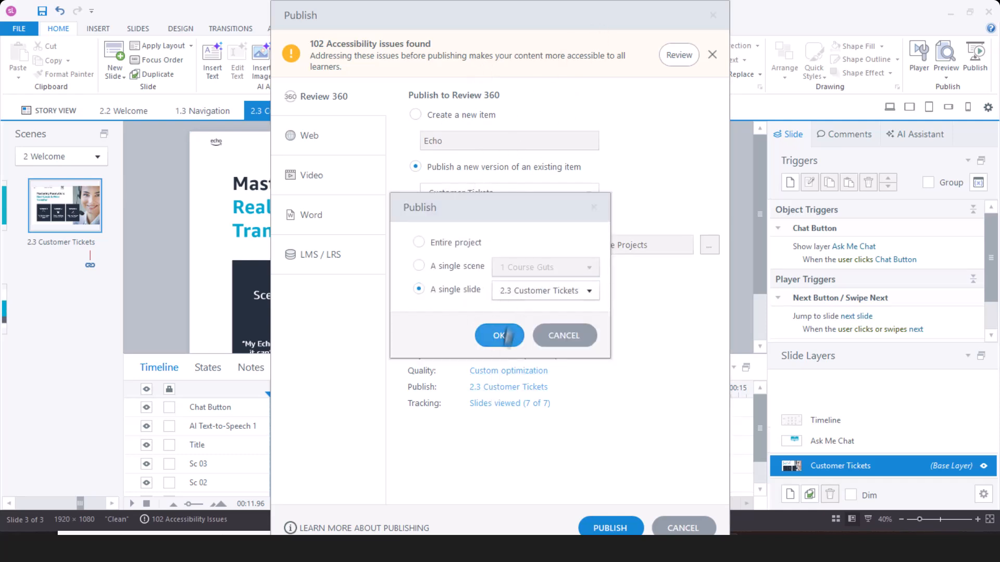
left_click(500, 335)
Publish the slide to Review 360 as a new version of the existing item TEST 2 and view it in the browser
left_click(508, 193)
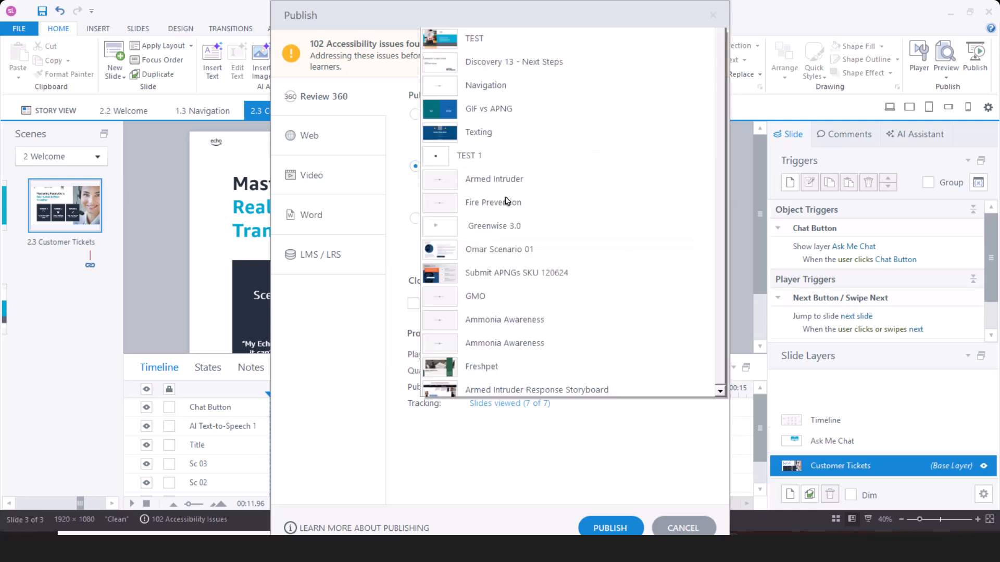
scroll(482, 156, "up", 2)
left_click(481, 146)
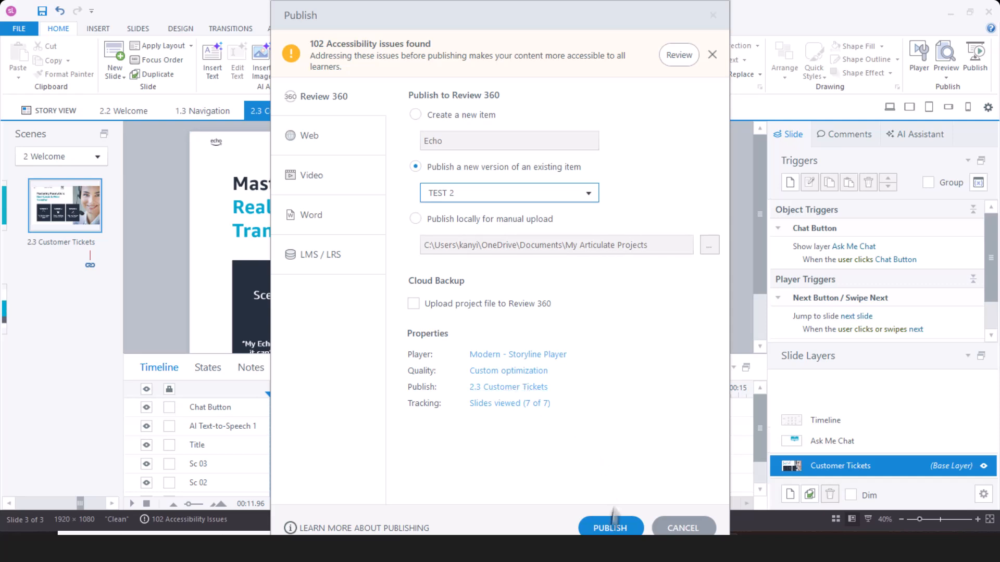
left_click(617, 530)
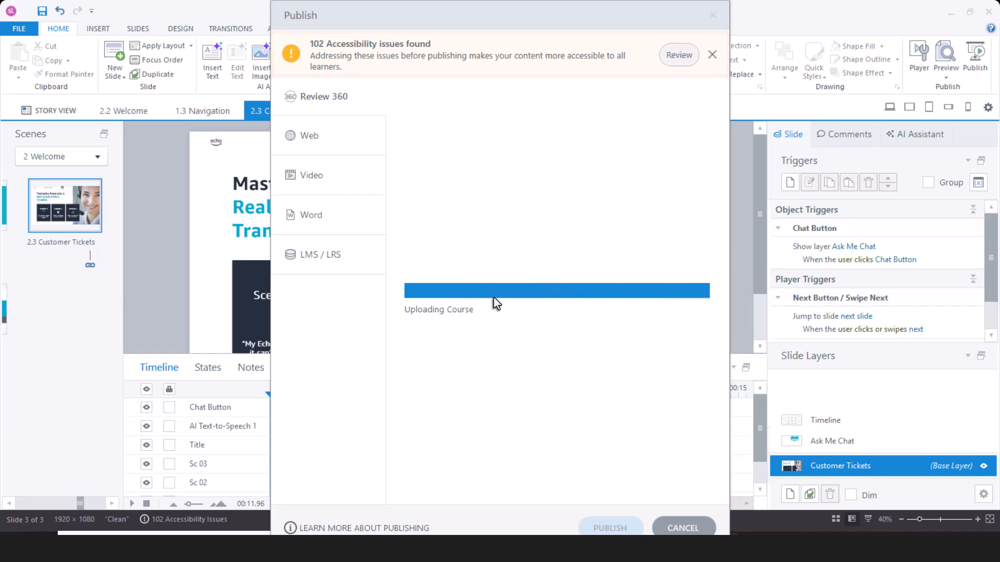
left_click(505, 278)
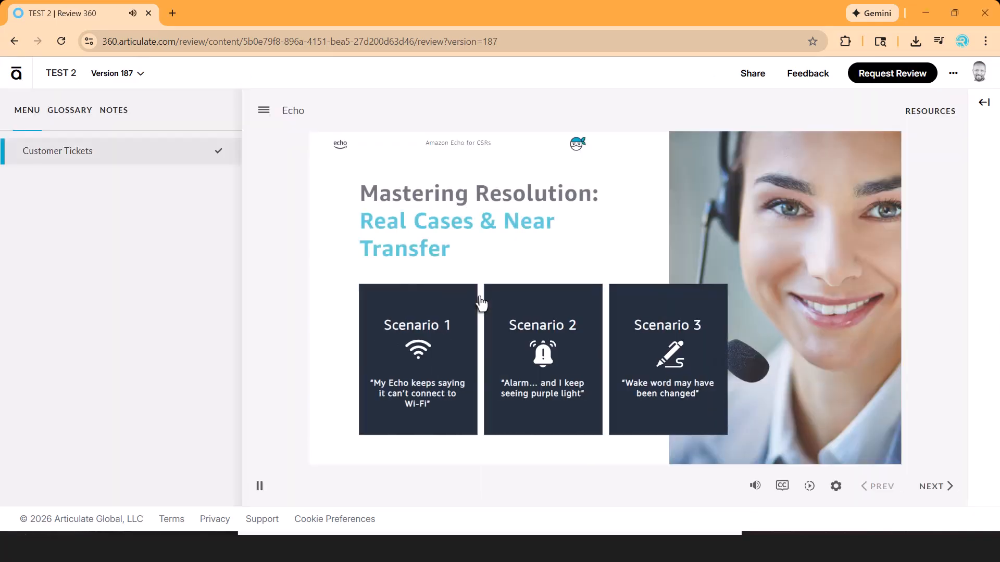
Test the slide's ninja chat button by opening the Ask me a question prompt and activating its text field
left_click(576, 150)
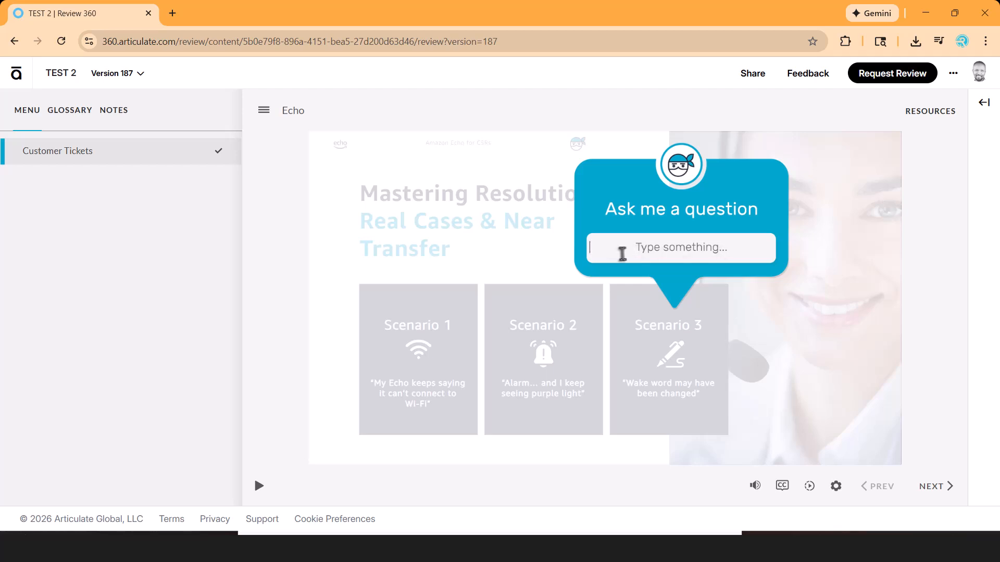
left_click(568, 260)
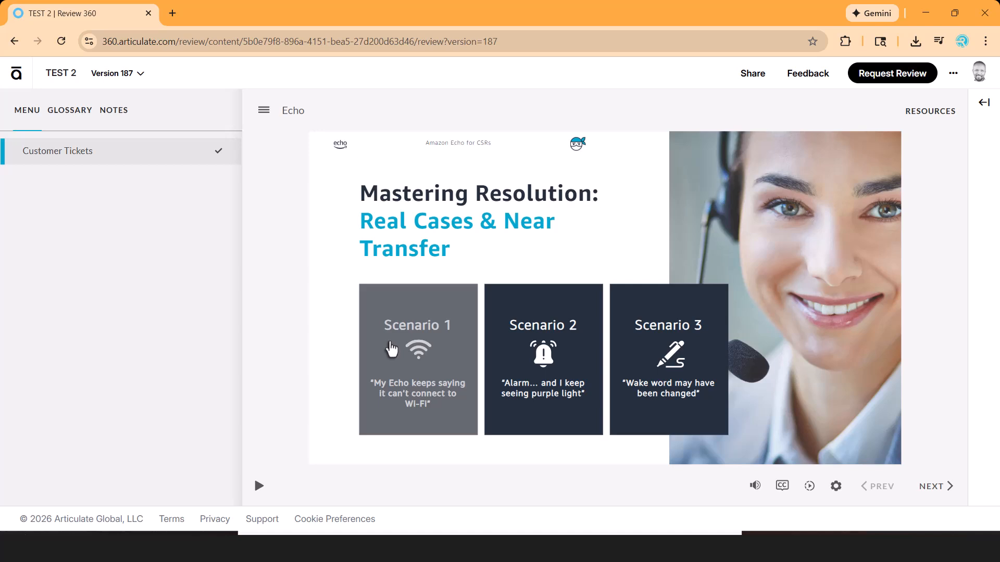
Open the Scenario 1 step timeline in the published slide, hide the side menu, and test the Step 01 marker
left_click(390, 349)
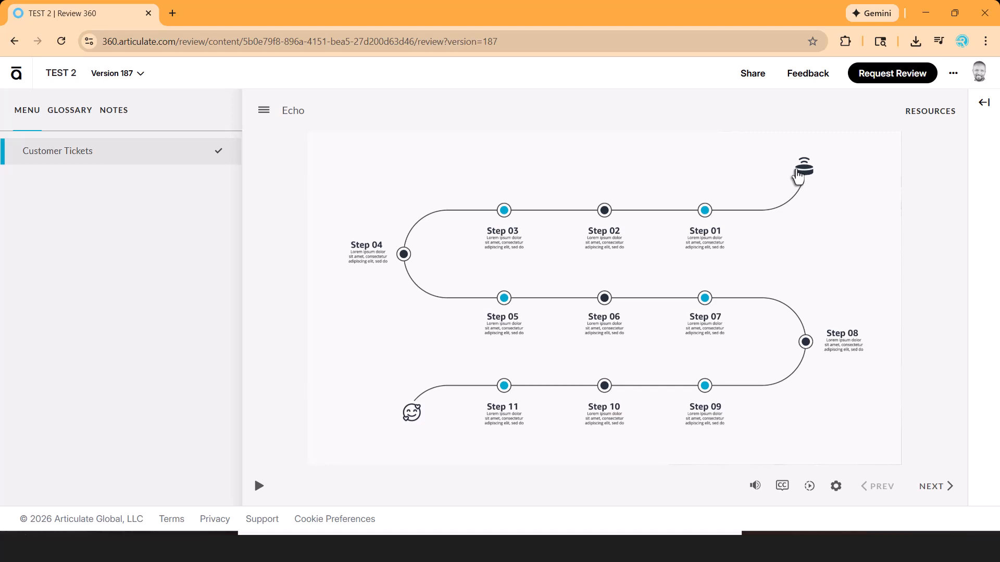
left_click(264, 110)
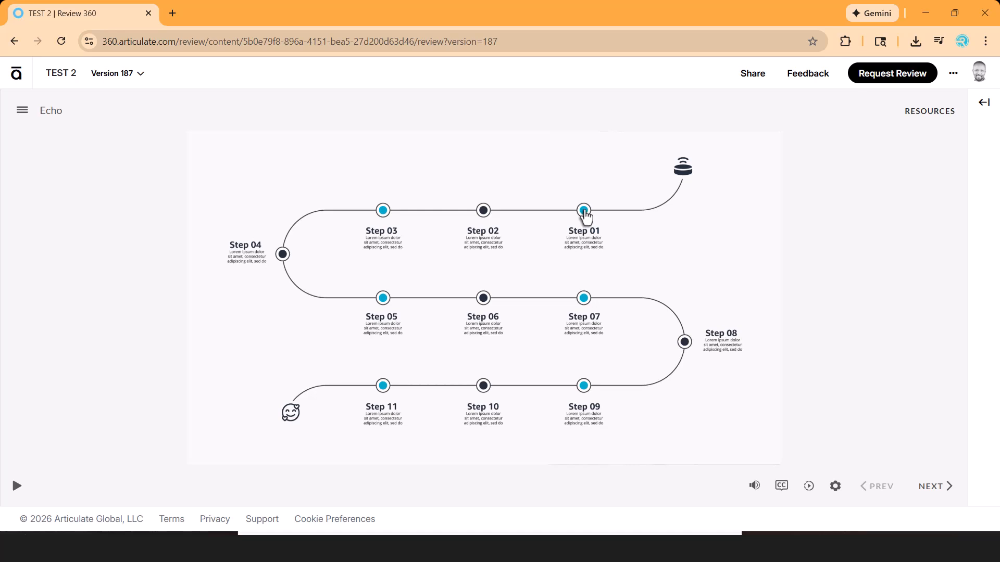
left_click(584, 211)
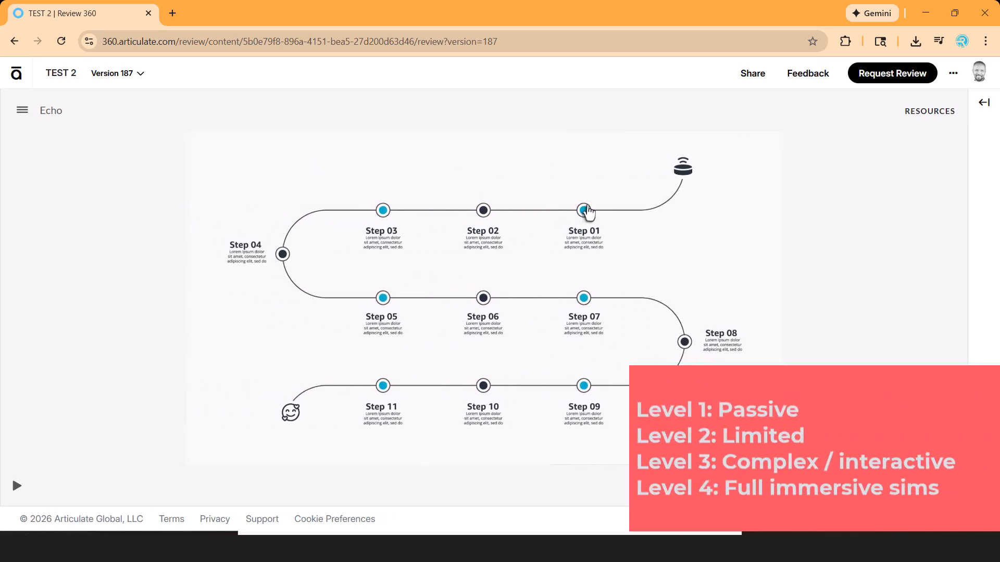
left_click(584, 211)
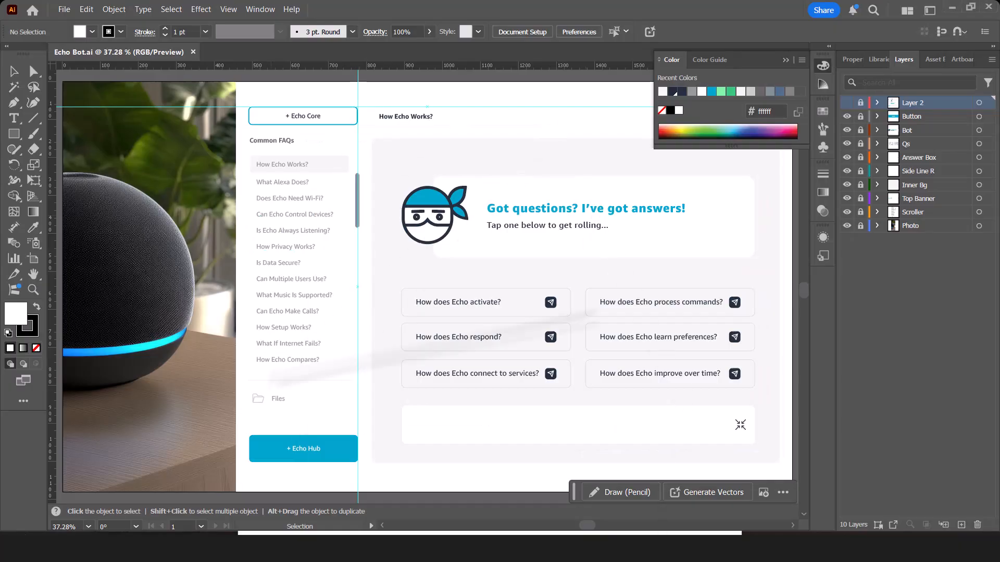
In Illustrator, view the whole Echo Bot.ai artboard in Presentation Mode
key("ctrl+minus")
left_click(228, 10)
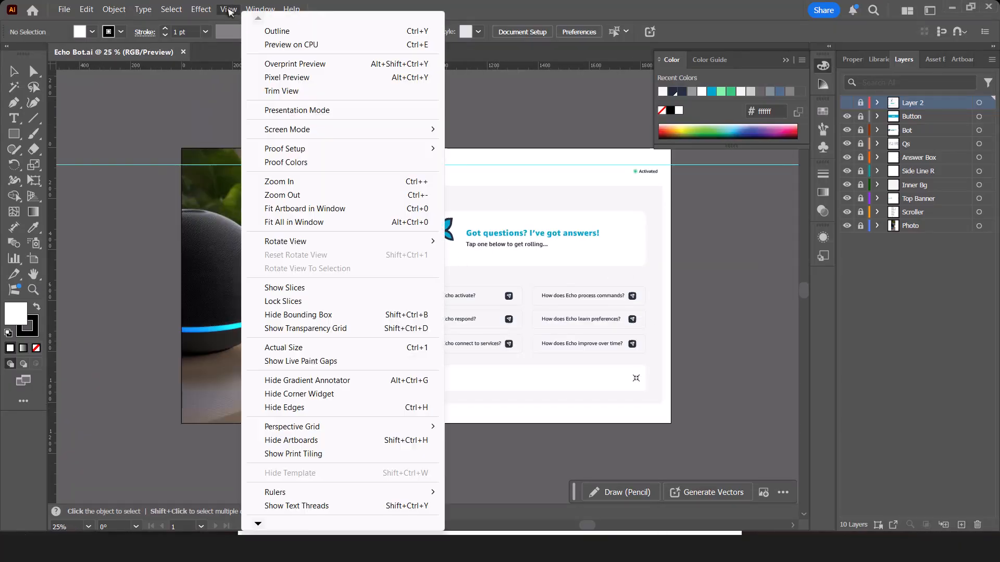
left_click(292, 110)
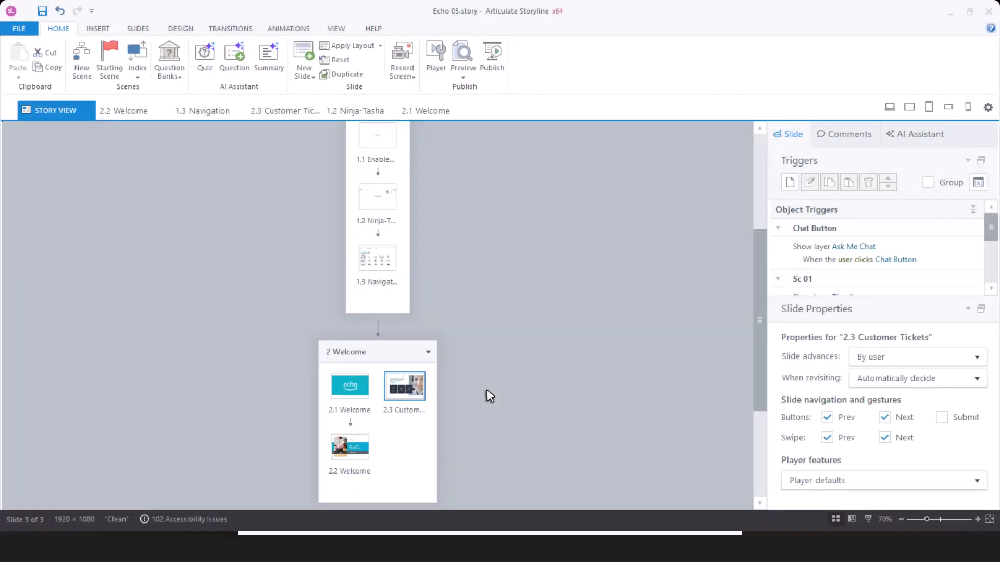
In Storyline, open the 2.1 Welcome slide from Story View
left_click(351, 340)
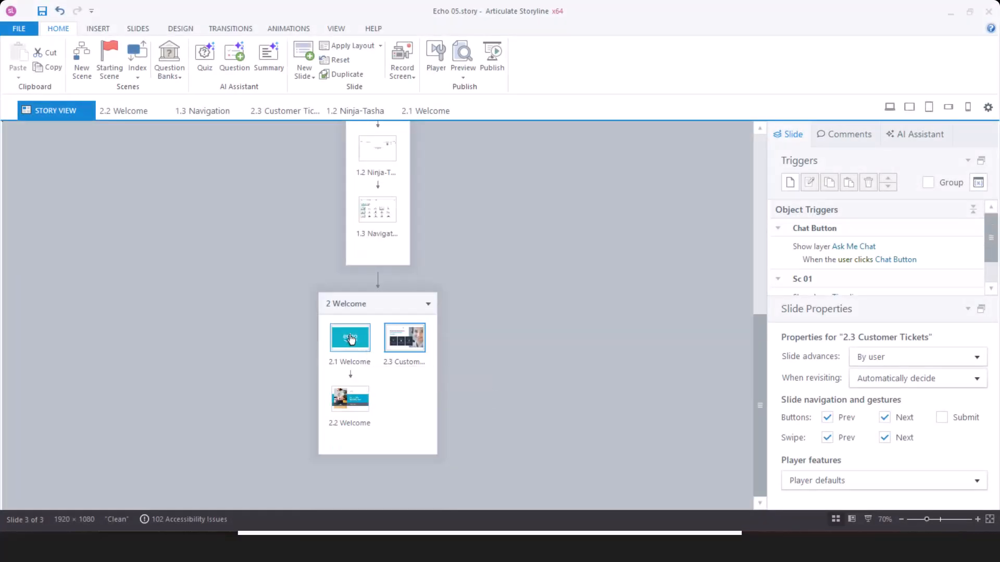
double_click(350, 339)
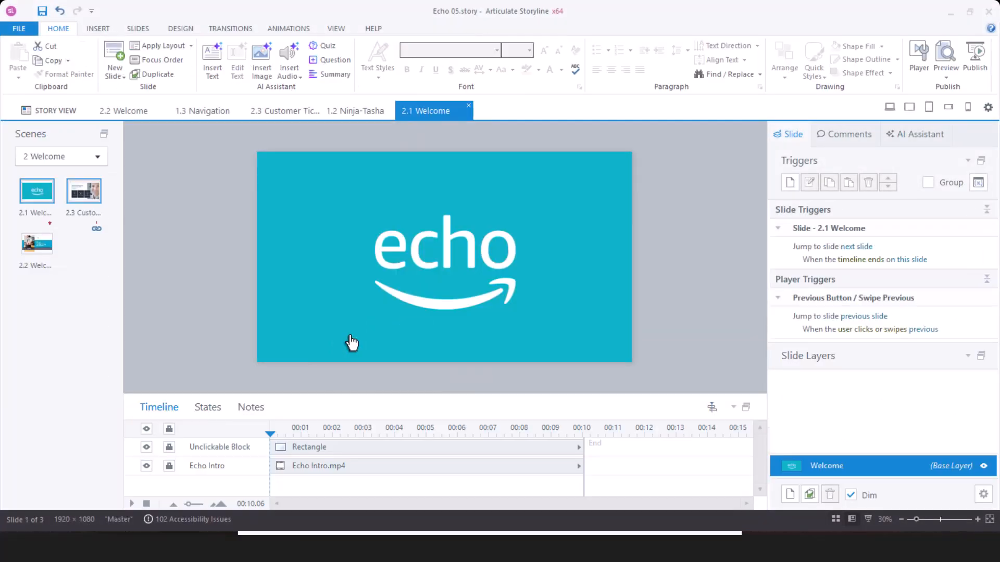